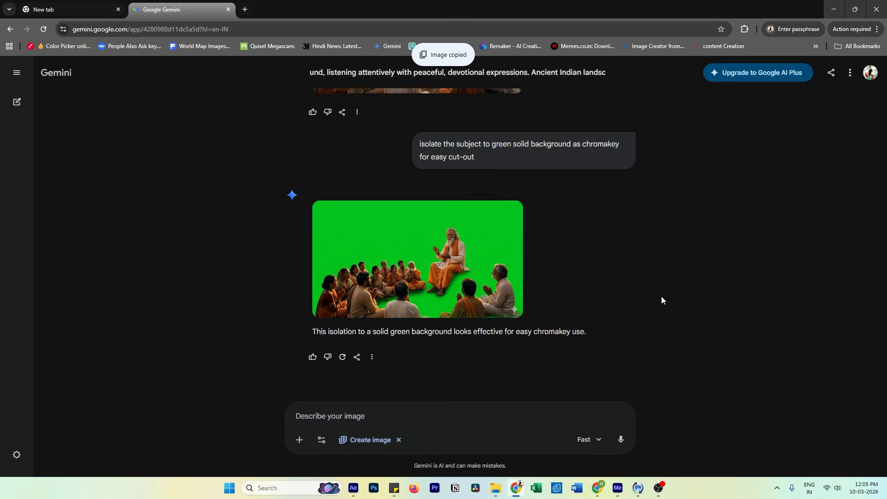
Submit the copied image with the prompt "remove subject I just want the background" and download the generated background image
key("ctrl+v")
type("remove subj")
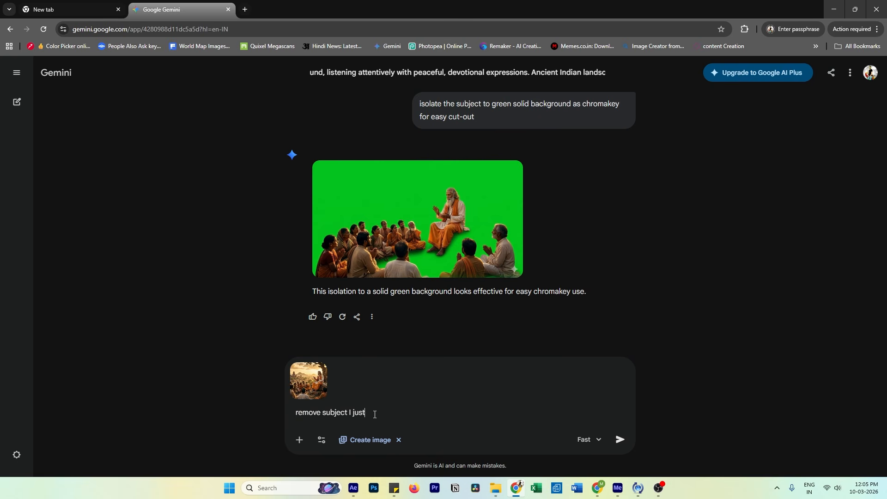
type("ect I just want the background")
key("Return")
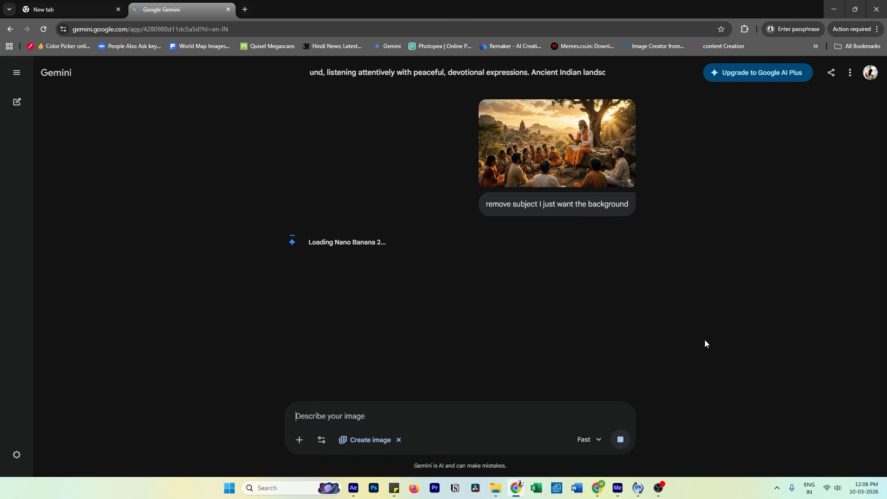
left_click(352, 252)
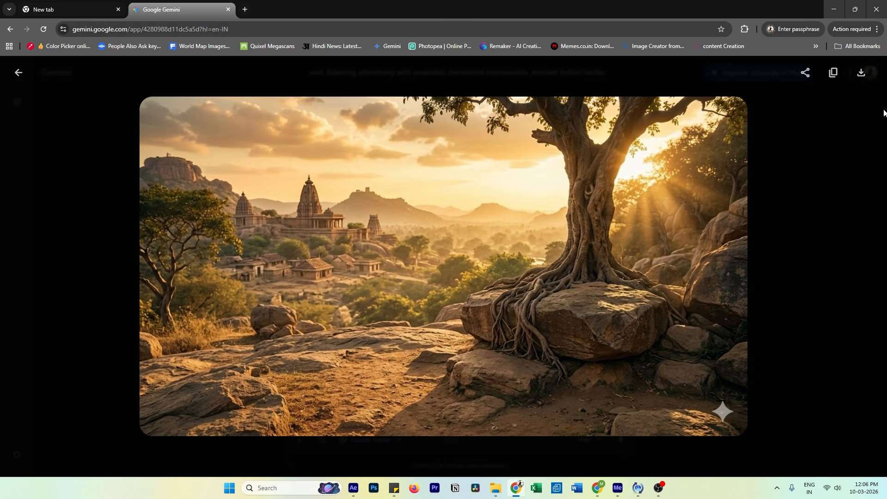
left_click(861, 74)
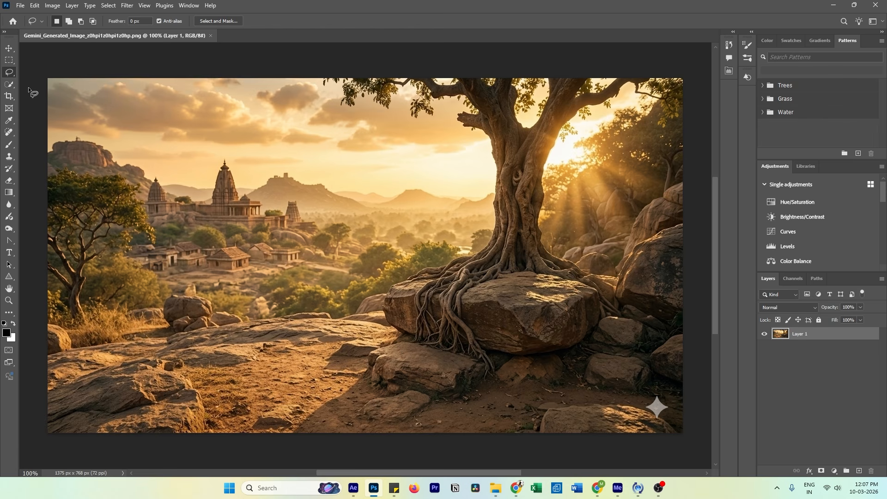
In Photoshop, lasso the sparkle watermark on the background image and remove it with a Content-Aware fill
left_click_drag(647, 419, 654, 421)
left_click(35, 6)
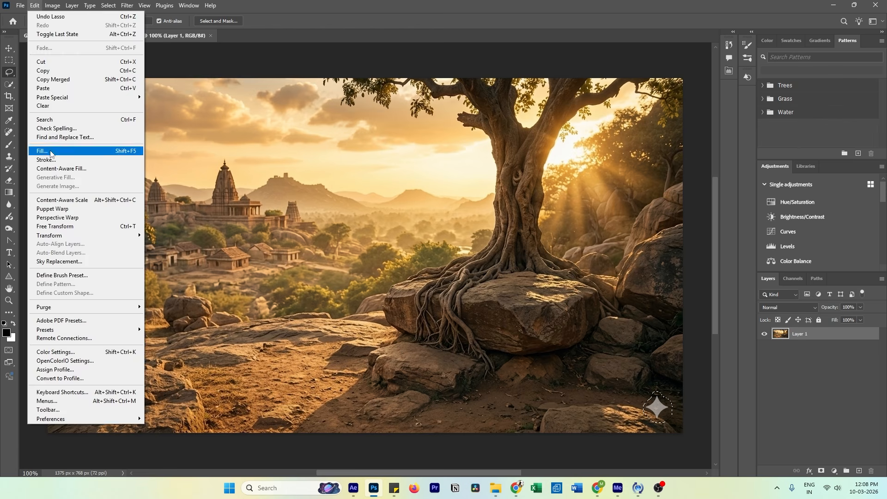
left_click(46, 148)
left_click(438, 123)
left_click(438, 162)
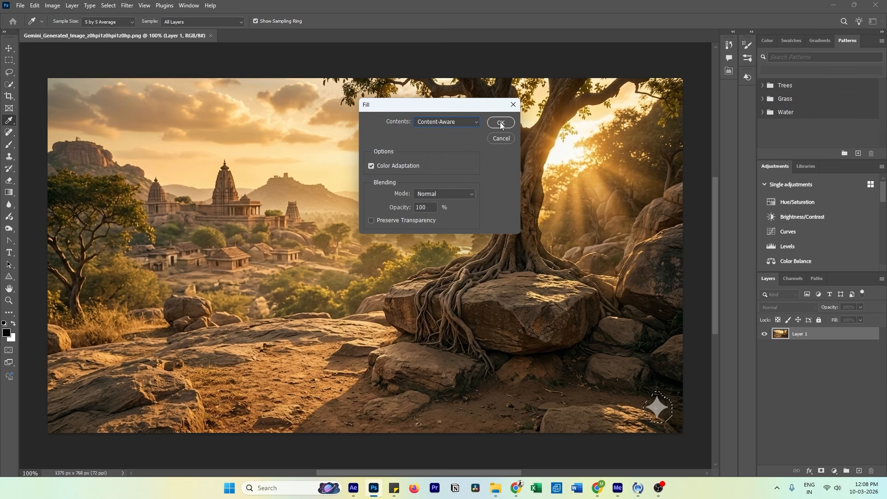
left_click(501, 124)
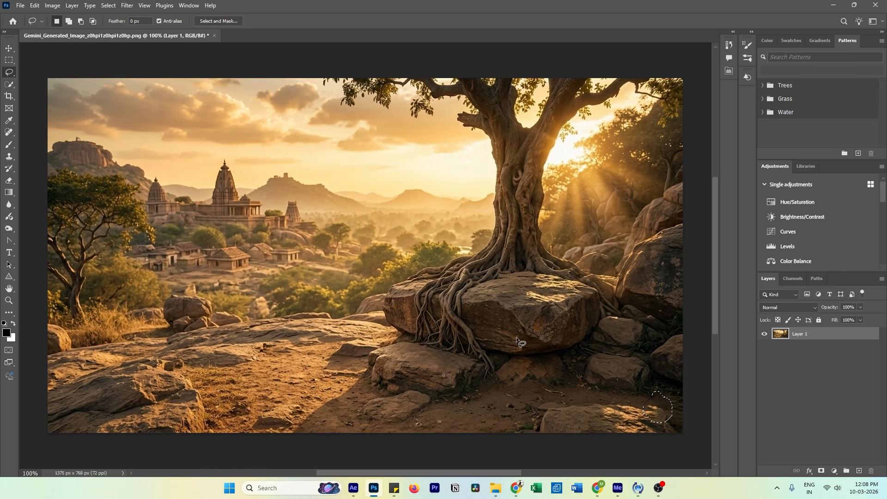
right_click(437, 272)
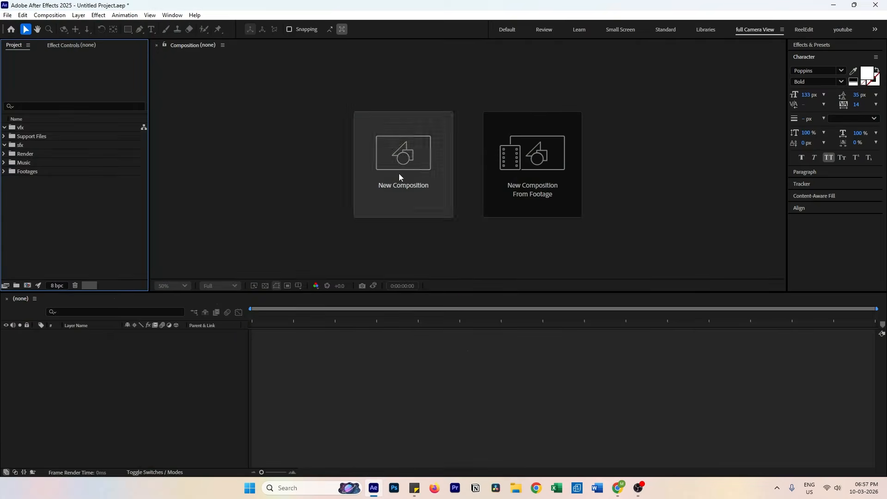
In After Effects, create the Documentary3DParallaxTutorial composition and import Background.png, the Gemini-generated tree image, sub1.png, sub2.png, Sub3.png and tree.png from 03_Graphics
left_click(399, 177)
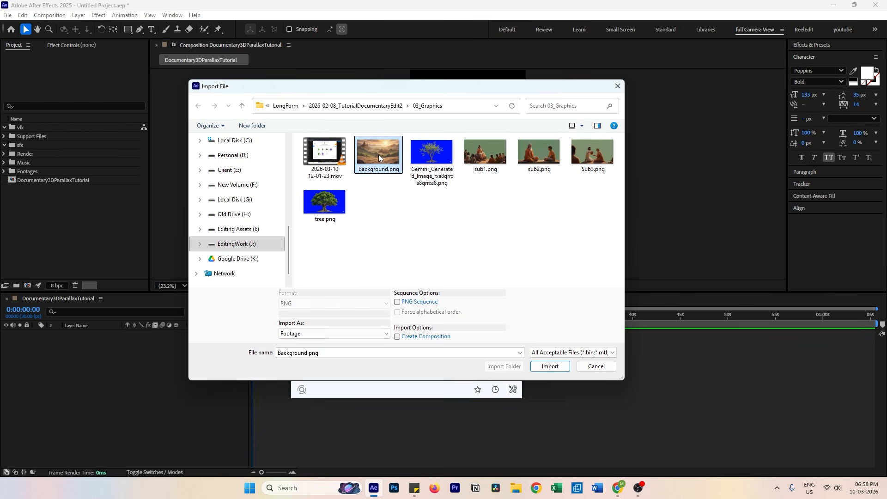
left_click(432, 153, "ctrl")
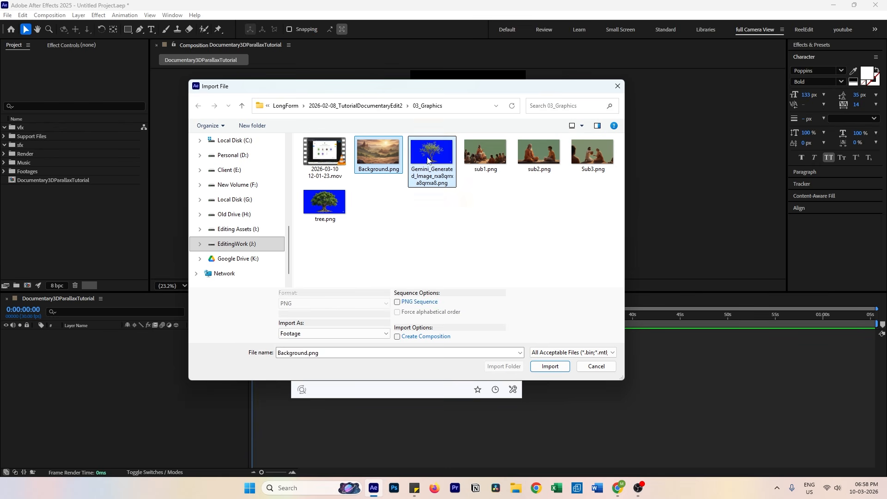
left_click(485, 152, "ctrl")
left_click(539, 156, "ctrl")
left_click(592, 152, "ctrl")
left_click(325, 203, "ctrl")
left_click(553, 370)
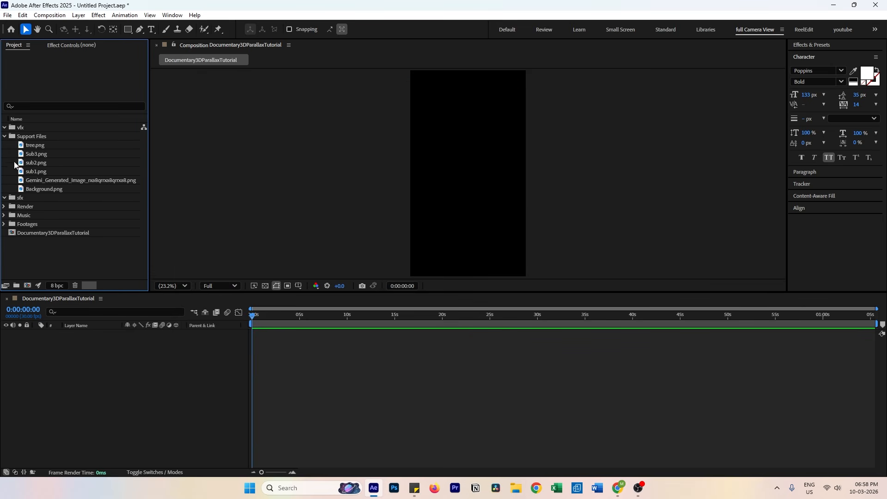
Import the ElevenLabs narration audio file from the 01_Assest folder
left_click(4, 136)
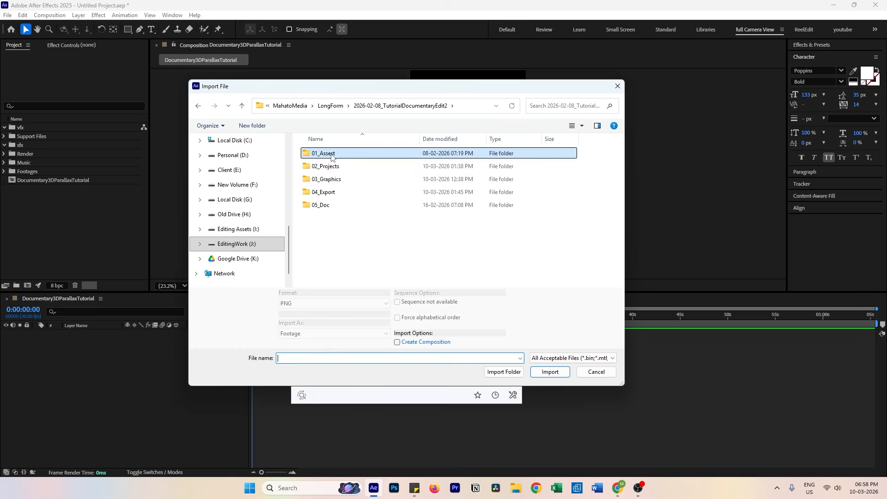
double_click(331, 154)
left_click(378, 167)
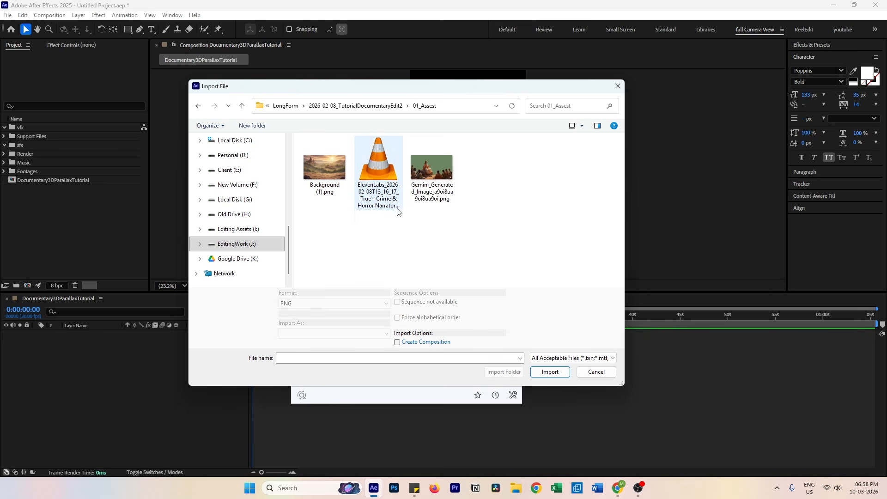
key("Return")
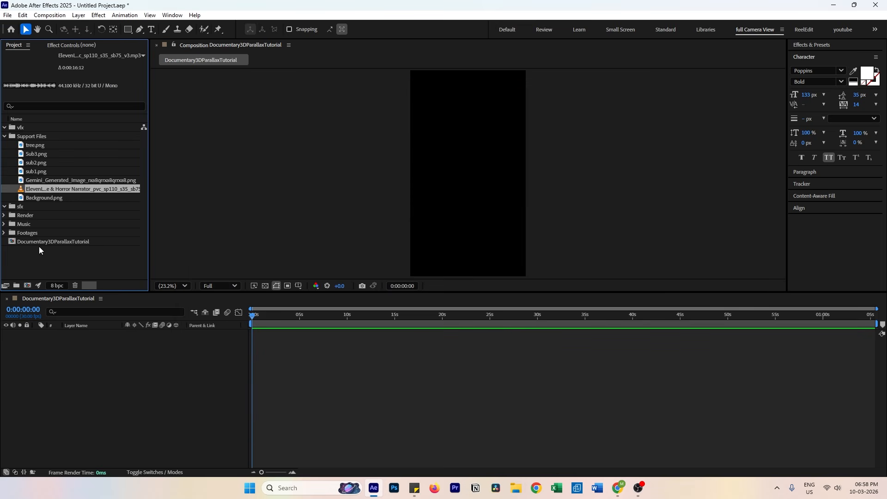
Add the narration, sub1.png and Background.png to the timeline with Background.png directly below sub1.png, extending sub1.png to the narration's end
left_click_drag(36, 193, 68, 407)
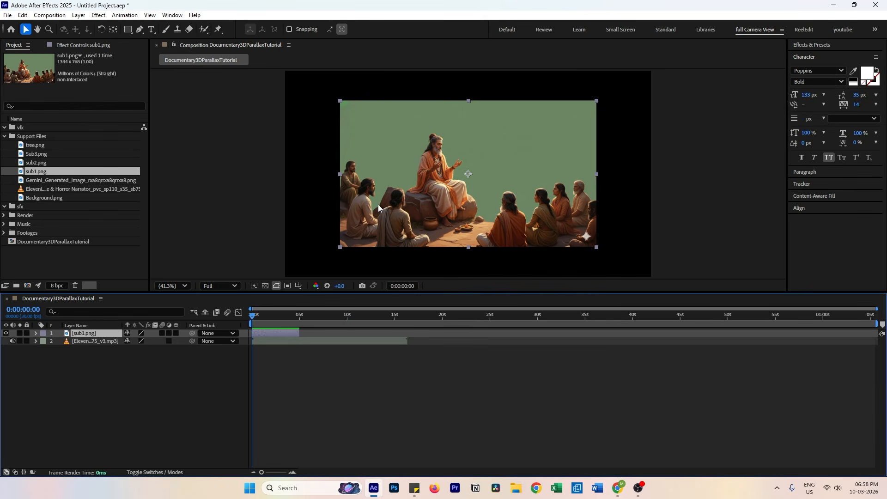
left_click_drag(299, 333, 408, 351)
left_click(45, 197)
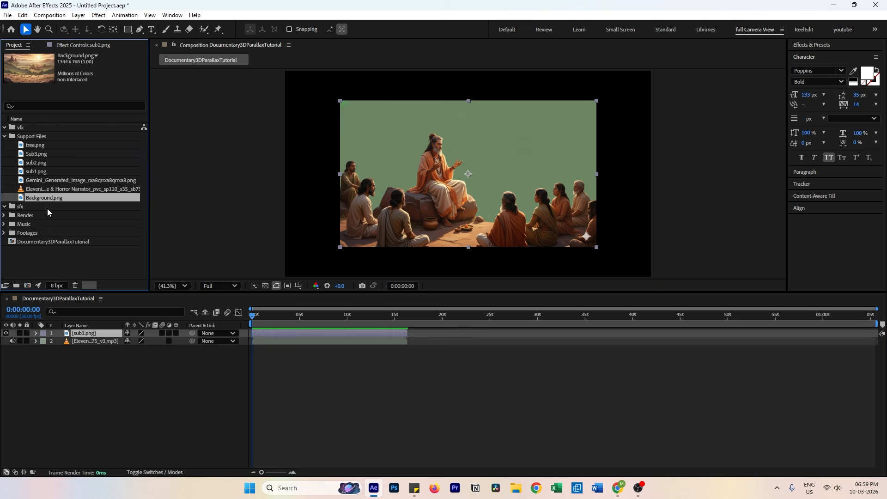
left_click_drag(48, 207, 73, 341)
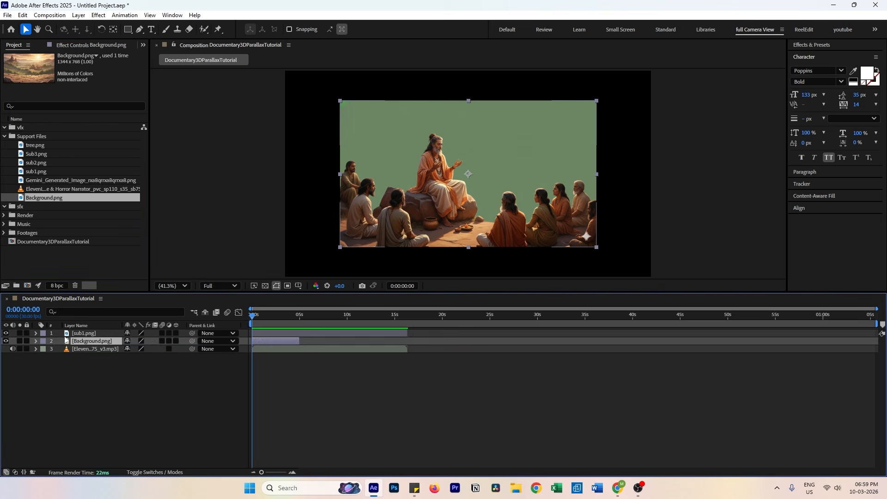
Turn sub1.png and Background.png into 3D layers and display the composition in 2 Views
left_click(176, 332)
left_click(177, 342)
left_click(769, 287)
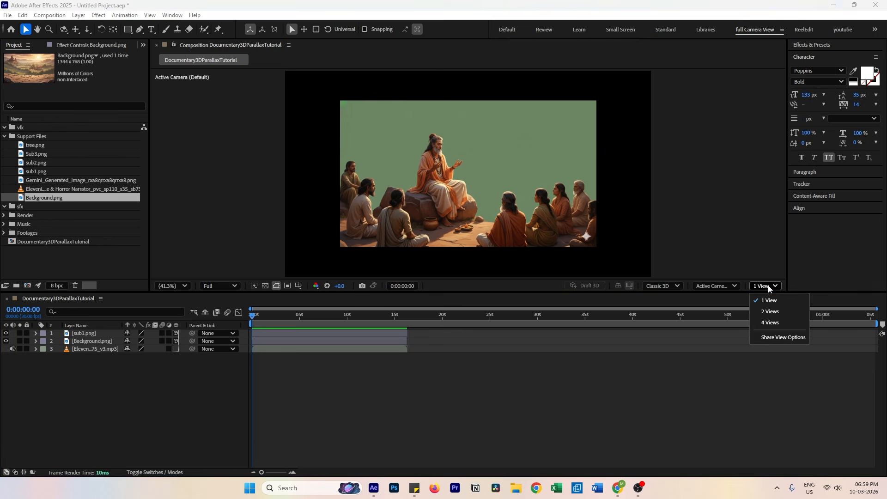
left_click(771, 312)
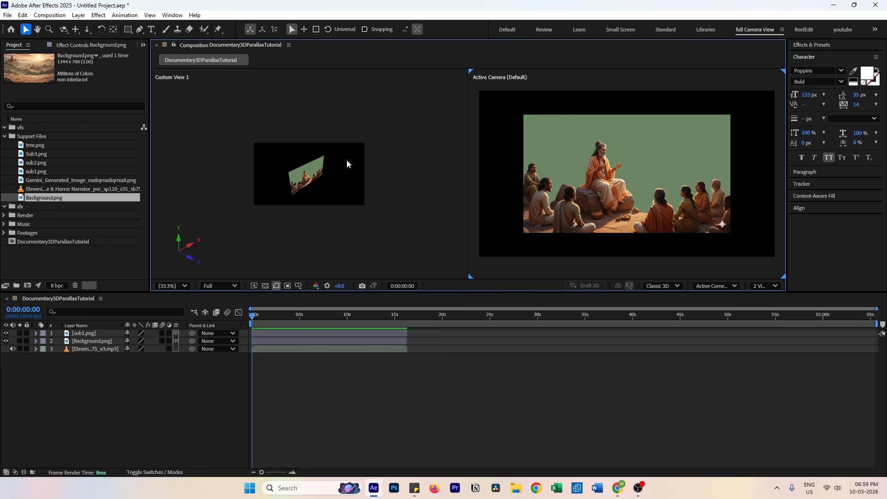
Set the non-camera viewer to Custom View 1 and view the 3D layers from an angle at 25% magnification
left_click(296, 177)
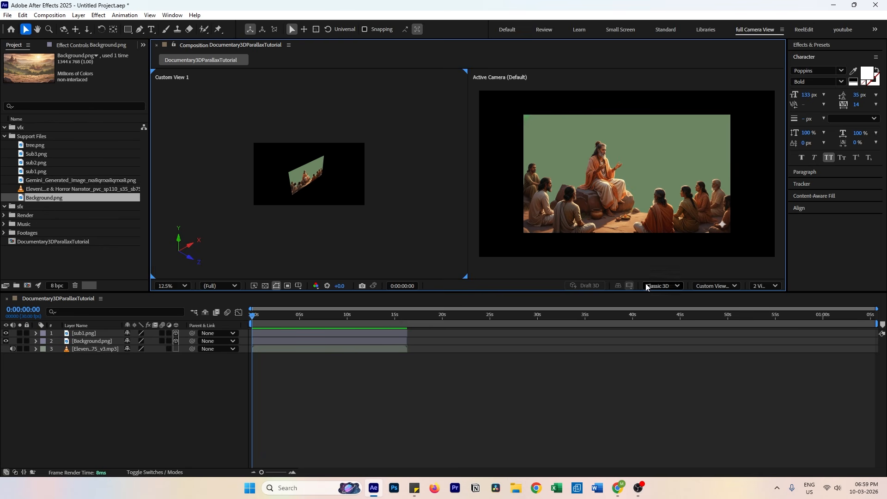
left_click(716, 286)
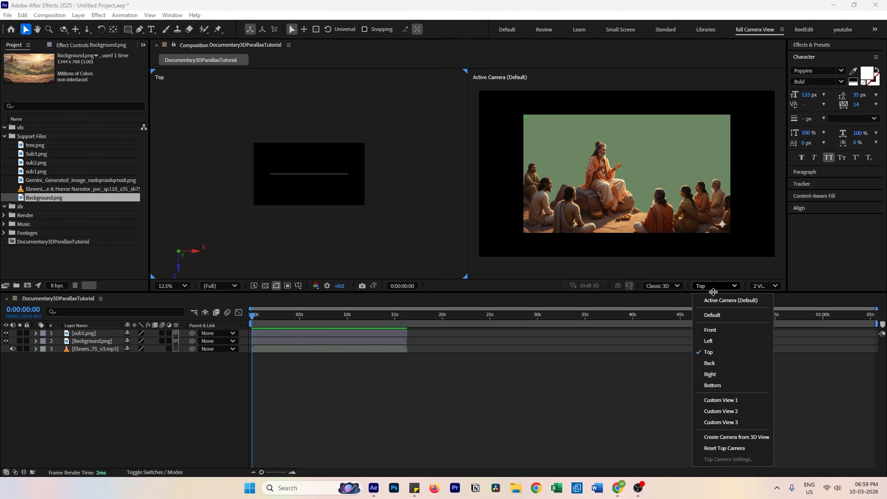
left_click(707, 401)
left_click(64, 30)
mouse_move(295, 181)
left_mouse_down()
mouse_move(280, 190)
mouse_move(286, 185)
left_mouse_up()
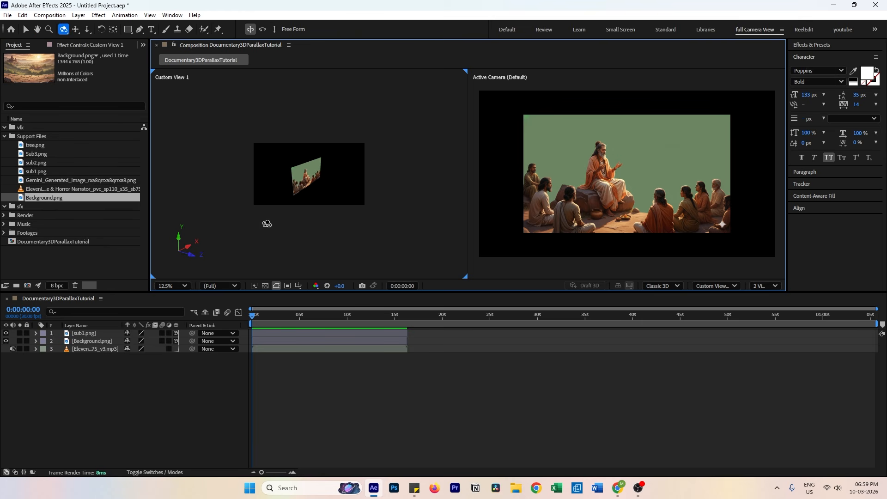
scroll(266, 223, "up", 1)
left_click(26, 30)
Apply the Keylight (1.2) effect to the sub1.png layer
left_click(88, 333)
key("ctrl+space")
type("ke")
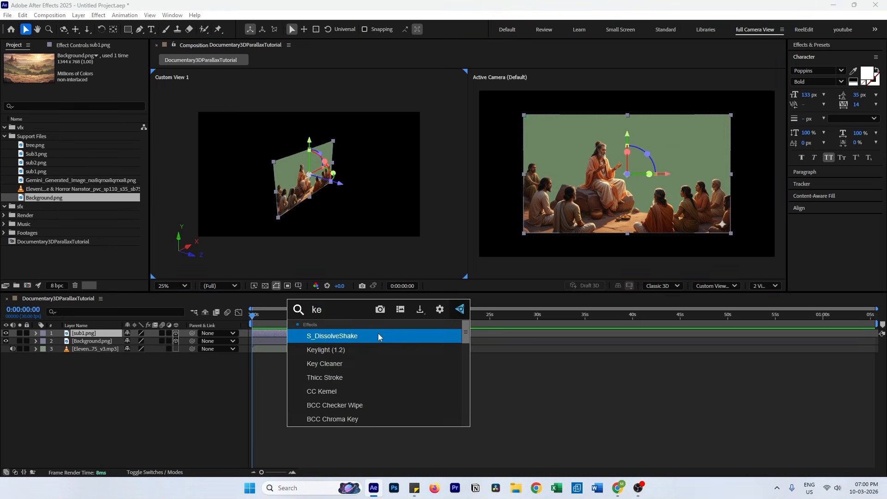
type("y")
key("Return")
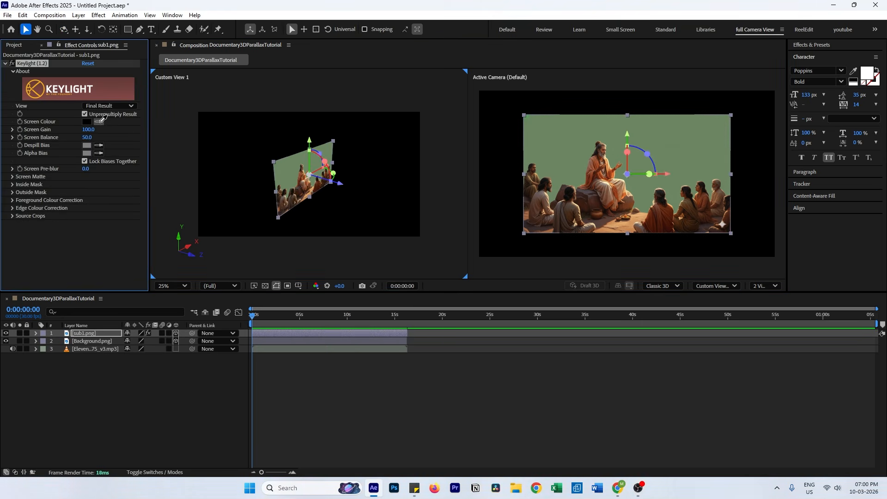
Key out sub1.png's green background, refining the Screen Matte with Clip Black 9 and Clip White 64, and show the Final Result
left_click(104, 107)
left_click(115, 156)
left_click(12, 176)
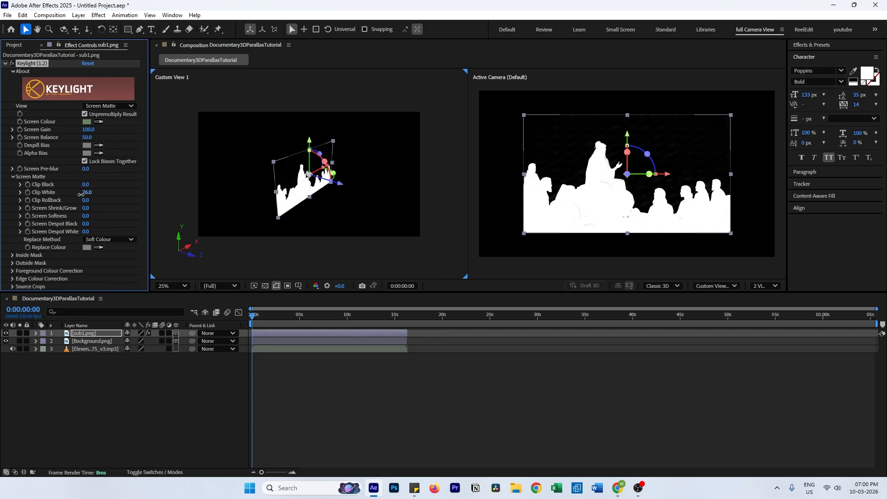
left_click(109, 106)
left_click(113, 218)
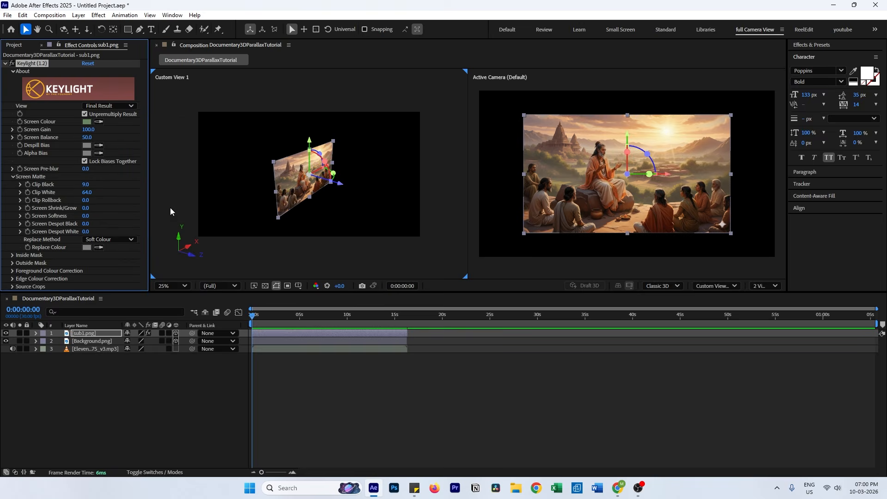
left_click(256, 439)
Set the Background.png layer's Z position to 1000 to push it behind the subjects
left_click(85, 336)
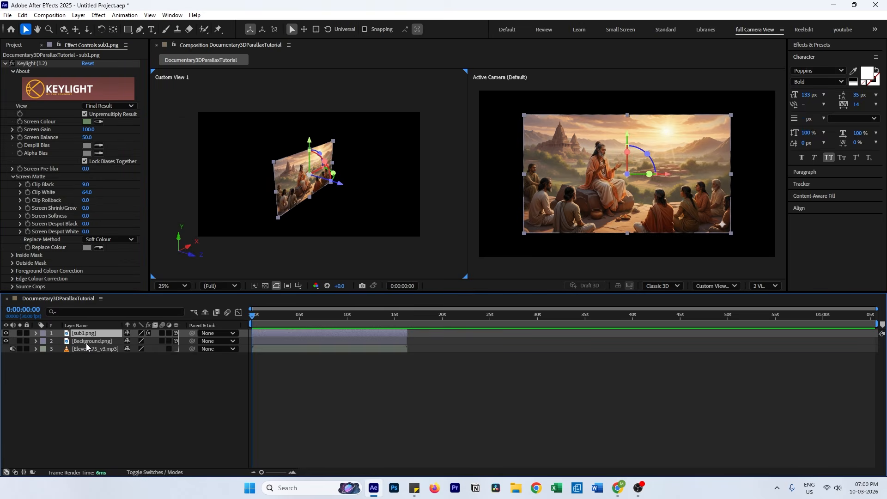
left_click(87, 342)
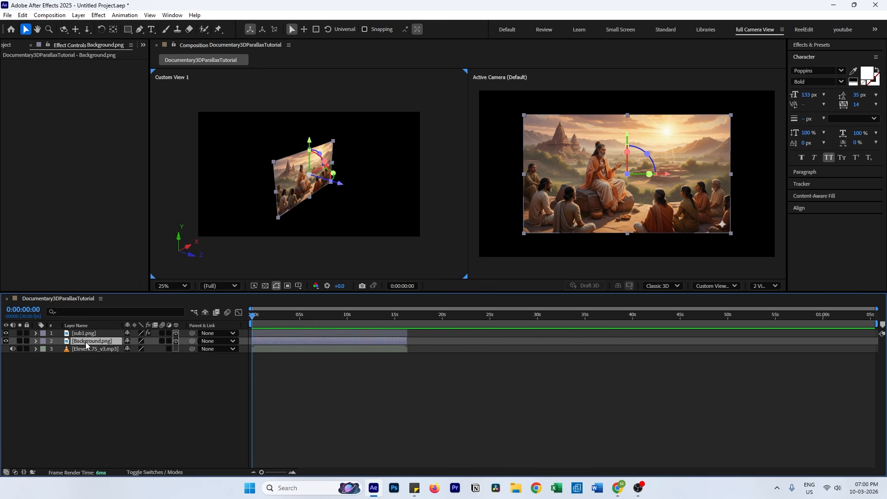
key("p")
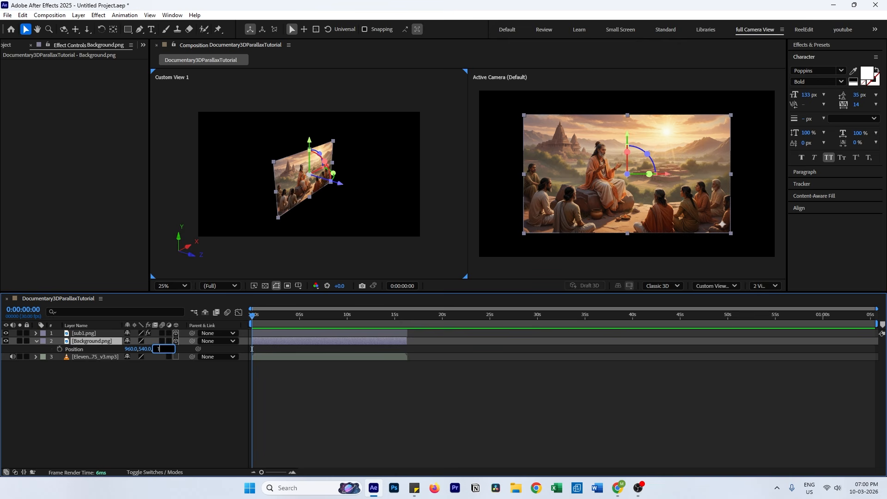
key("Return")
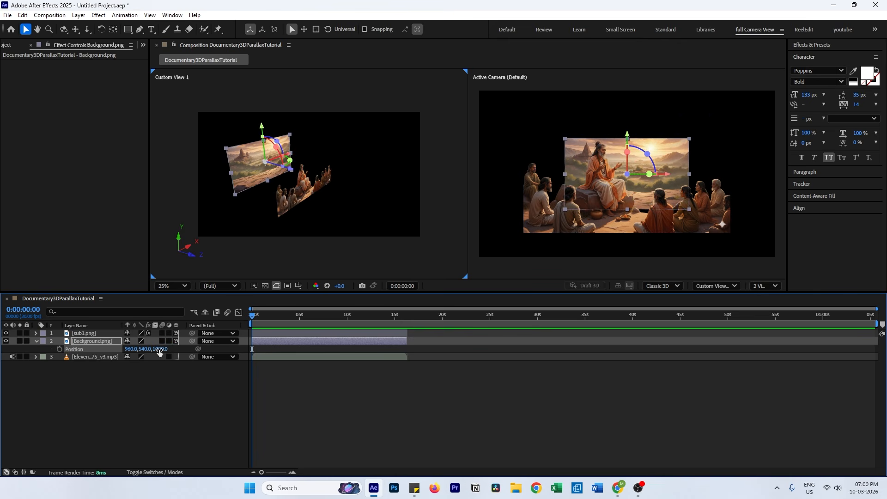
left_click(401, 436)
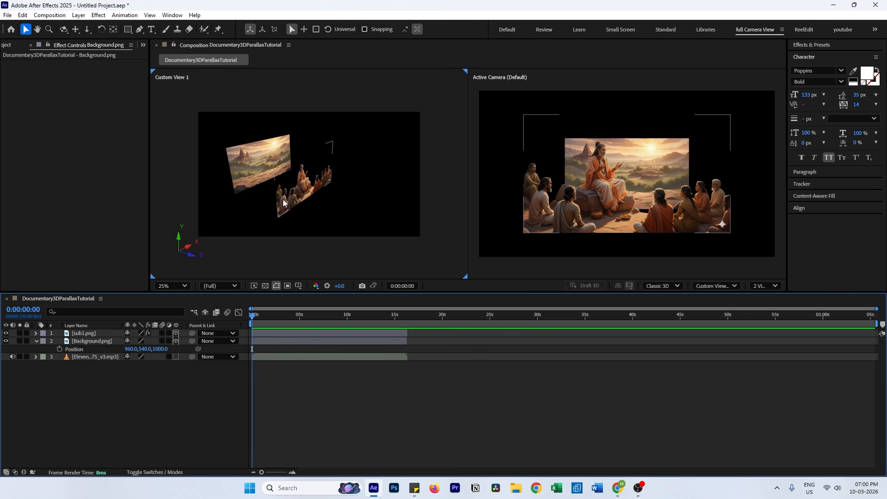
Scale the Background.png layer to about 239% so it fills the camera frame
left_click(64, 29)
left_click_drag(232, 162, 245, 187)
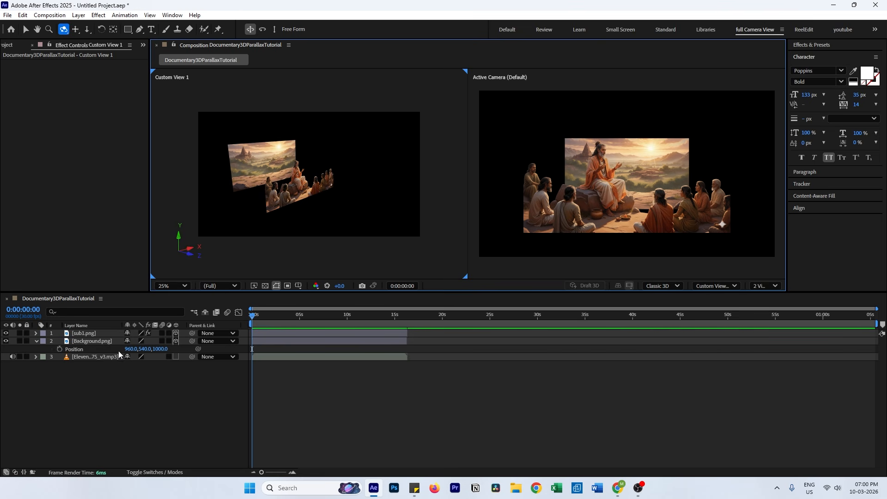
left_click(101, 342)
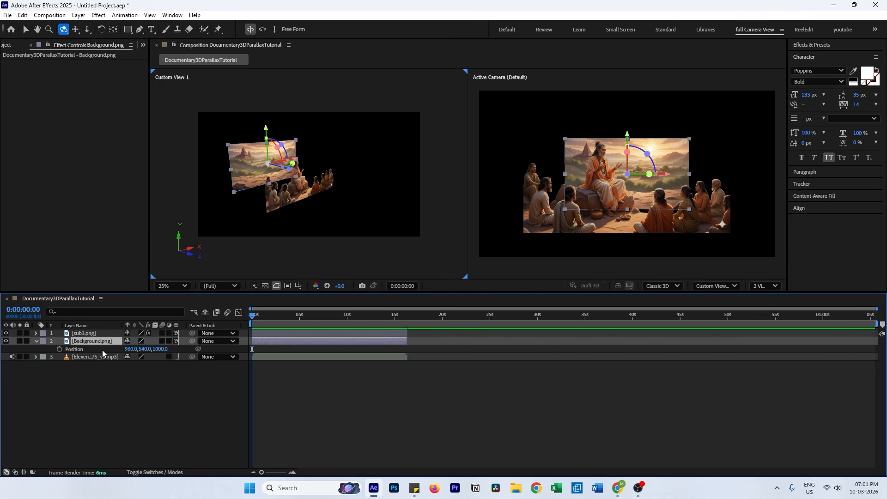
key("s")
left_click_drag(146, 350, 210, 353)
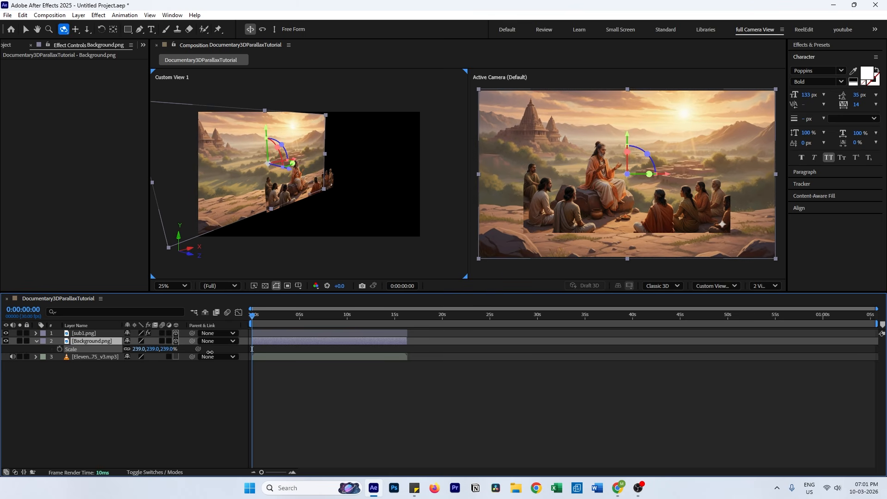
Add a two-node camera with the 35mm preset to the composition
right_click(172, 407)
mouse_move(217, 294)
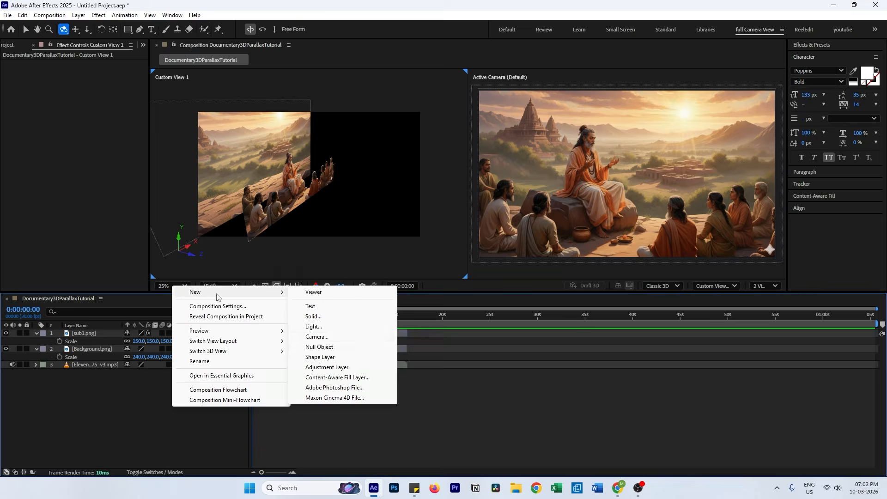
left_click(315, 337)
left_click(488, 173)
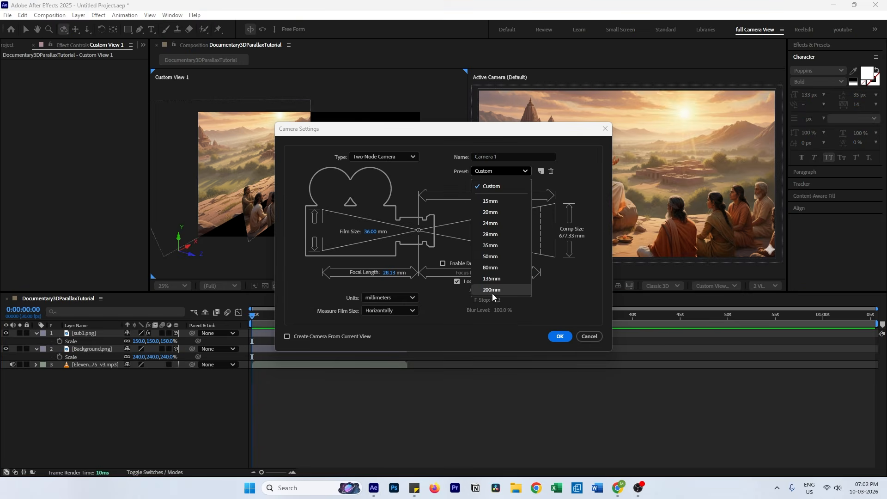
left_click(490, 245)
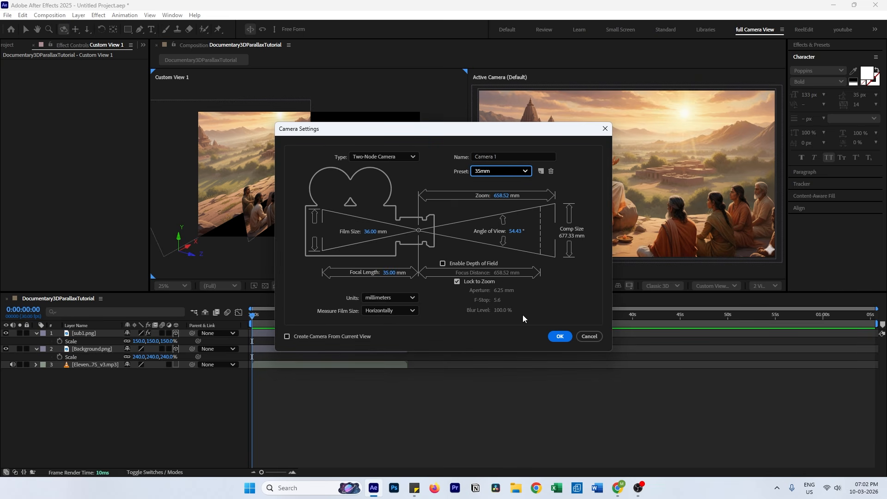
left_click(550, 336)
Add a null object above the camera and extend its layer duration well past 5 s
right_click(161, 402)
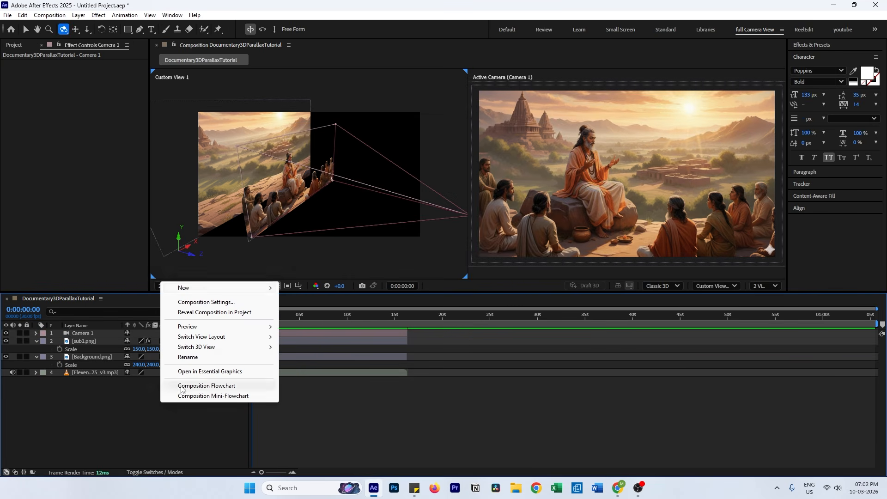
mouse_move(206, 290)
left_click(303, 345)
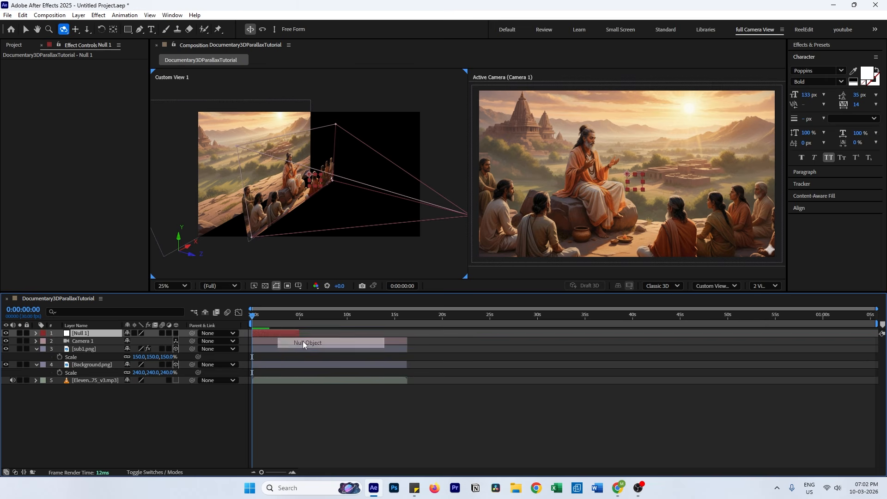
left_click_drag(300, 334, 373, 334)
Rename the null object as CC and parent Camera 1 to it
right_click(75, 335)
left_click(88, 330)
type("cc")
key("Return")
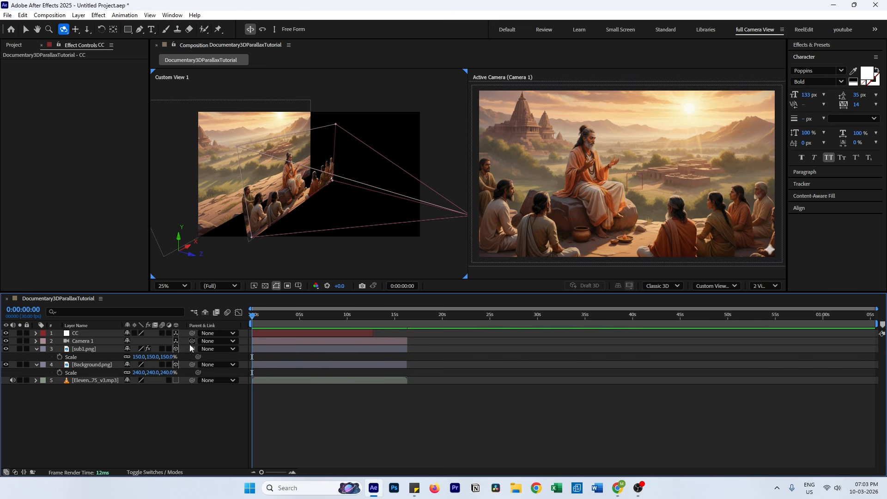
left_click_drag(192, 345, 85, 337)
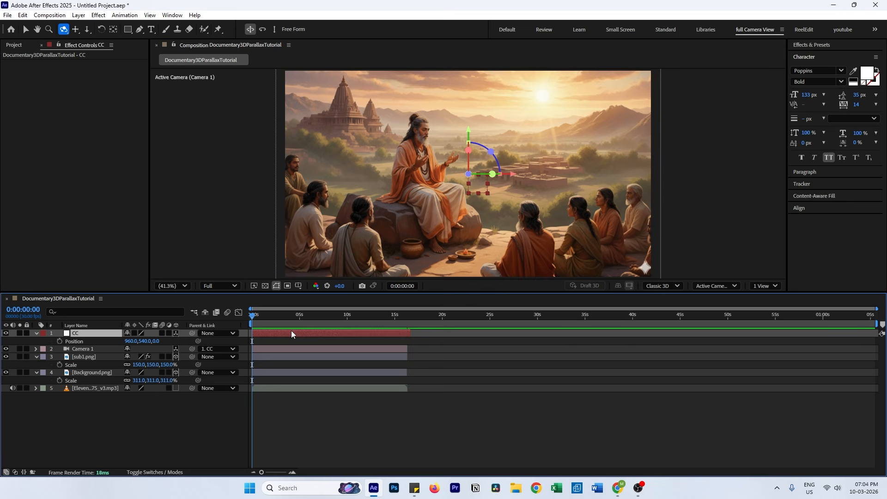
Keyframe the CC null's Position from Z 780 at 0 s to Z 0 at just under 5 s
left_click(59, 341)
left_click_drag(253, 342, 309, 342)
left_click_drag(156, 341, 193, 341)
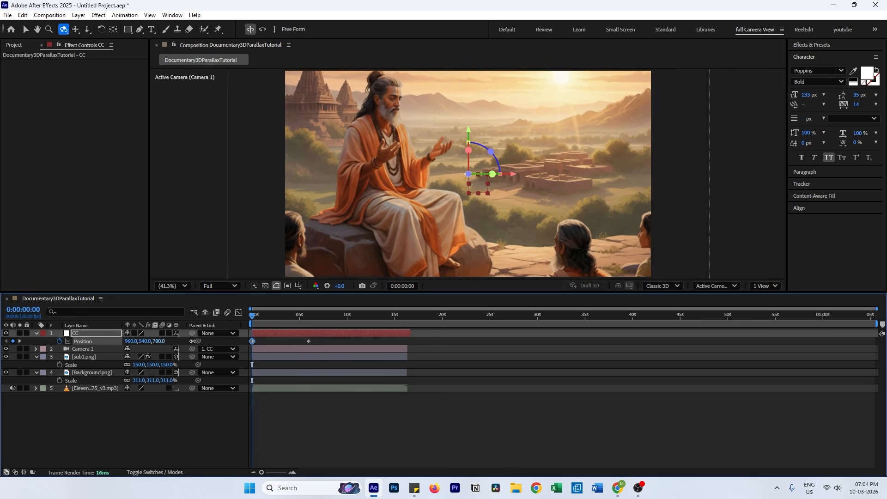
left_click_drag(309, 341, 298, 341)
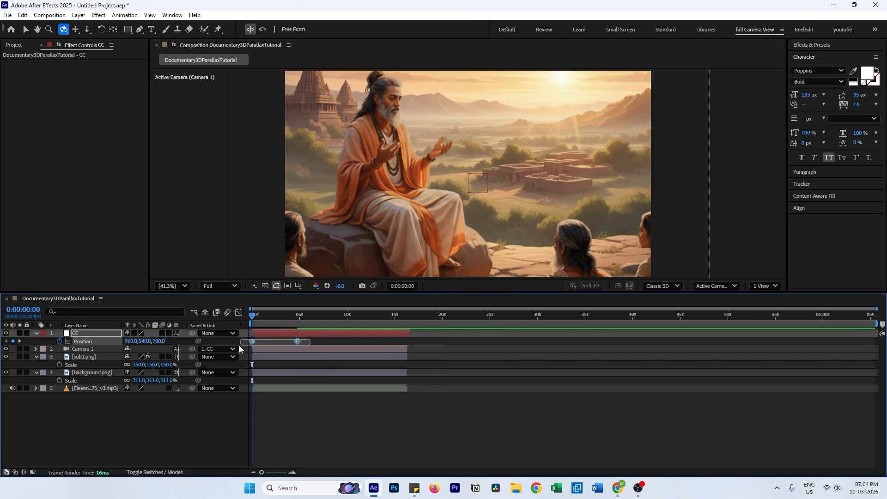
Reshape the CC Position speed graph so the move peaks early and slows gradually, and preview the animation
left_click(239, 313)
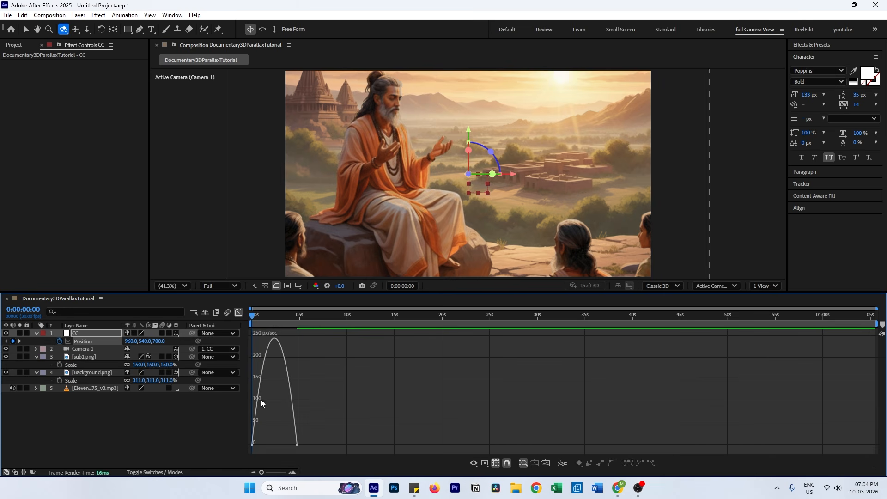
left_click(291, 473)
left_click_drag(447, 443, 275, 447)
left_click(239, 313)
key("space")
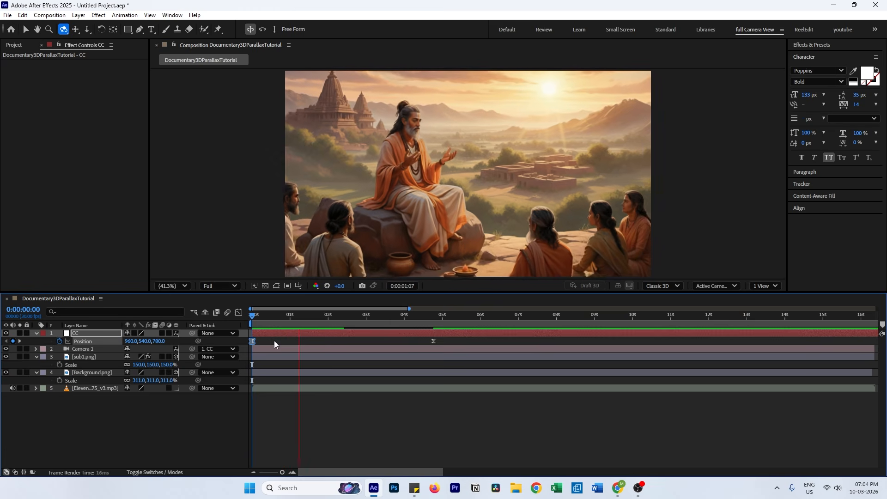
Lower the preview resolution to Third and replay the camera move
left_click(226, 286)
left_click(231, 338)
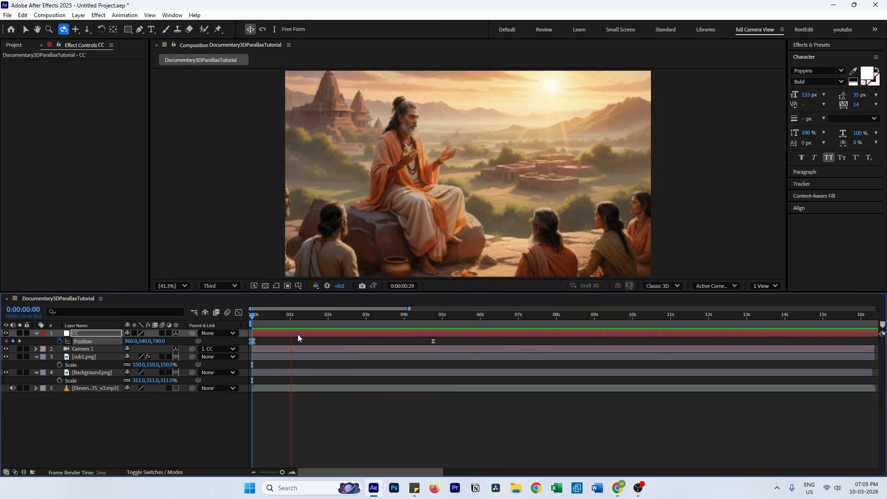
key("space")
Shorten the camera move by shifting CC's last Position keyframe to about 3 s, and preview it
key("shift+F3")
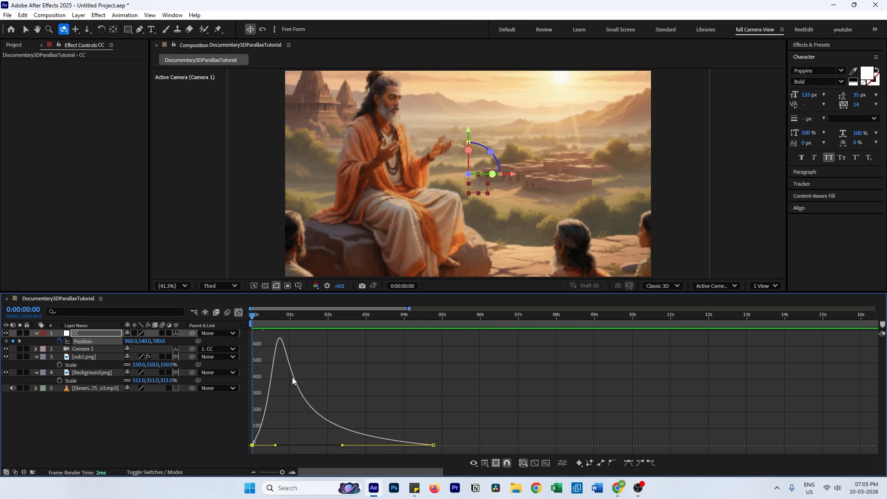
left_click(239, 313)
left_click_drag(434, 342, 365, 342)
left_click_drag(288, 316, 244, 316)
key("space")
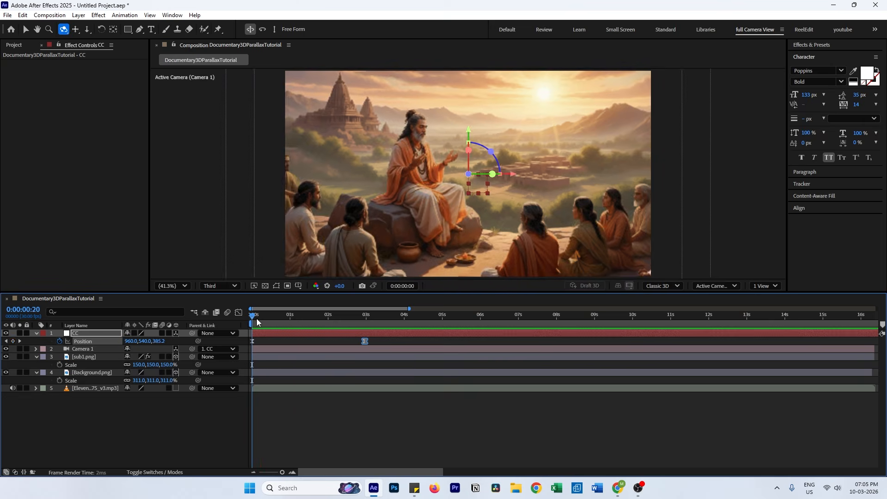
key("space")
Shorten the first keyframe's outgoing handle in CC's speed graph so the camera move starts abruptly
left_click(239, 313)
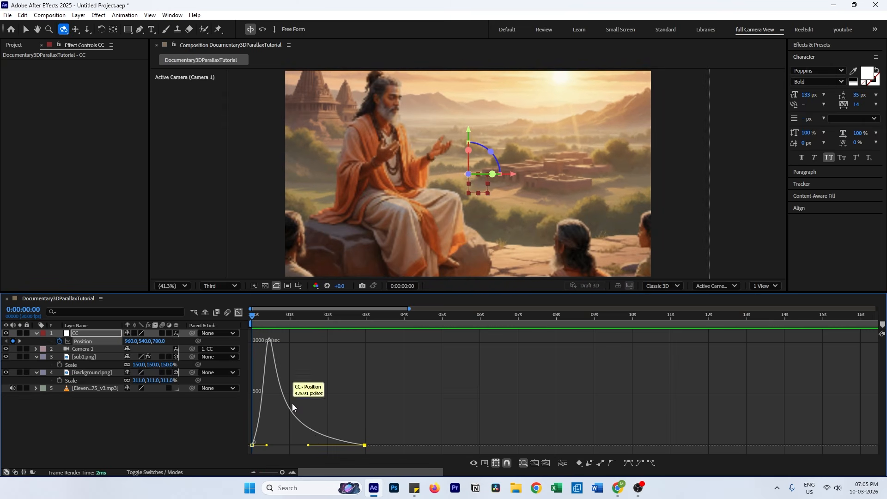
left_click(263, 445)
left_click_drag(267, 445, 253, 446)
left_click(239, 313)
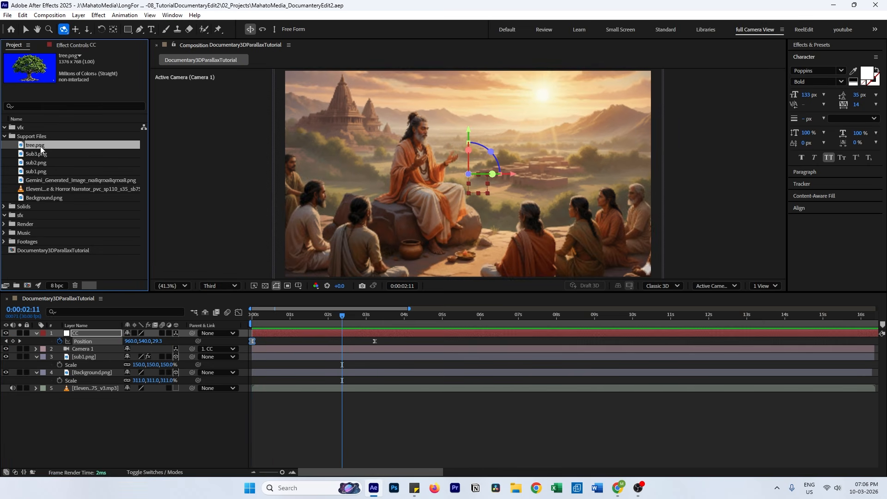
Add tree.png below Camera 1 with its layer starting at 0 s, and apply Keylight (1.2) to it
left_click_drag(40, 149, 107, 354)
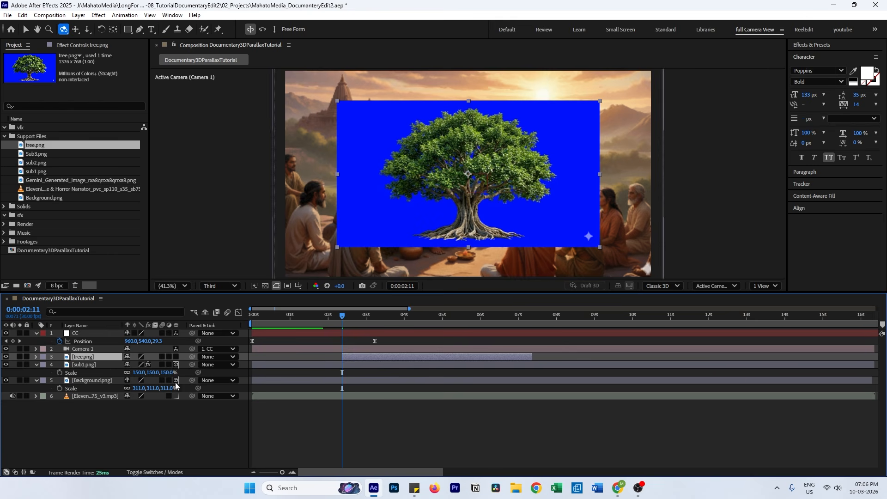
left_click_drag(342, 357, 261, 376)
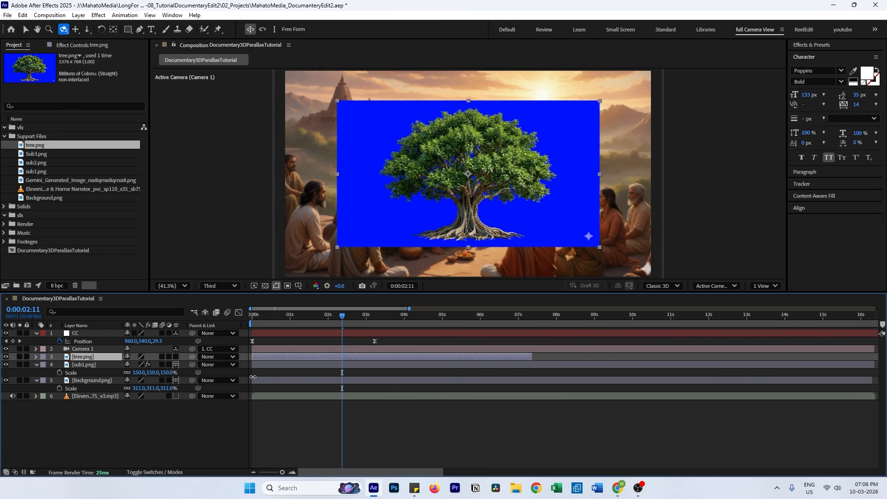
key("ctrl+space")
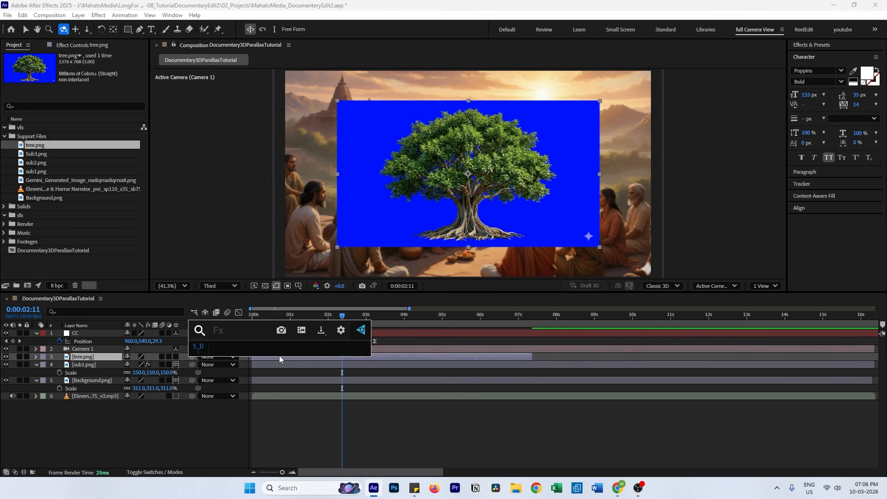
type("key")
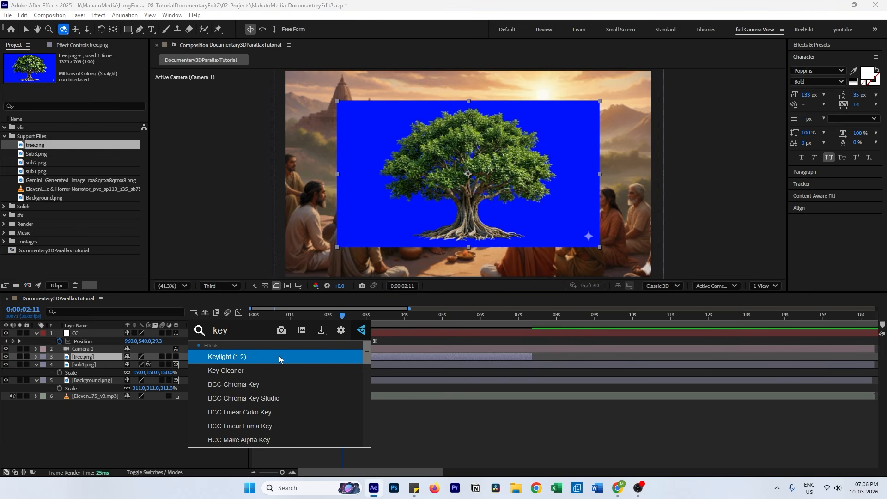
left_click(247, 357)
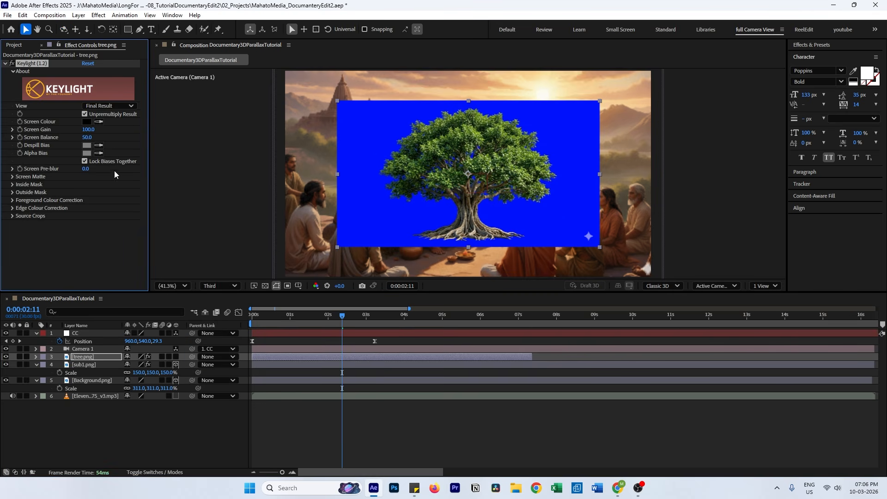
Key out tree.png's blue background and show the Screen Matte view and its settings
left_click(525, 210)
left_click(108, 106)
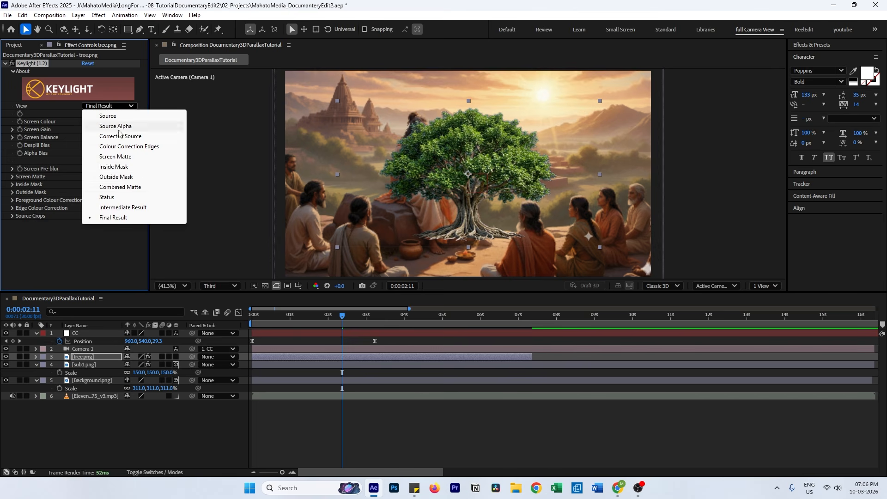
left_click(113, 157)
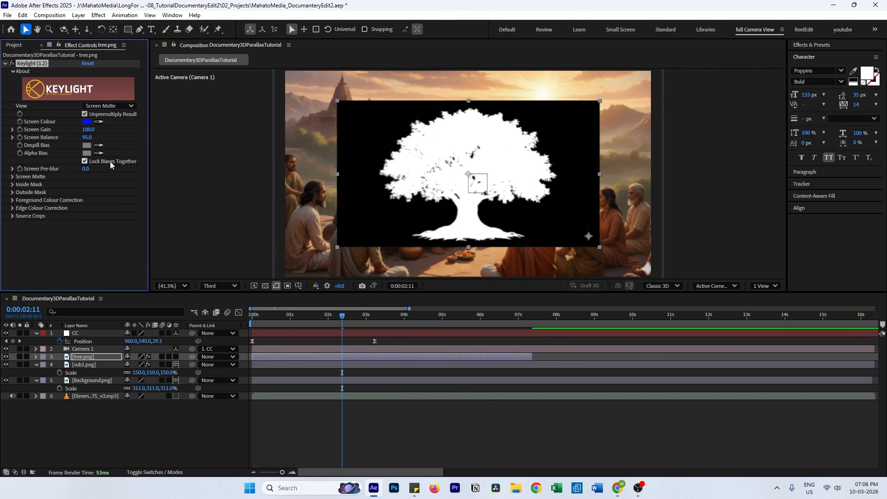
left_click(12, 177)
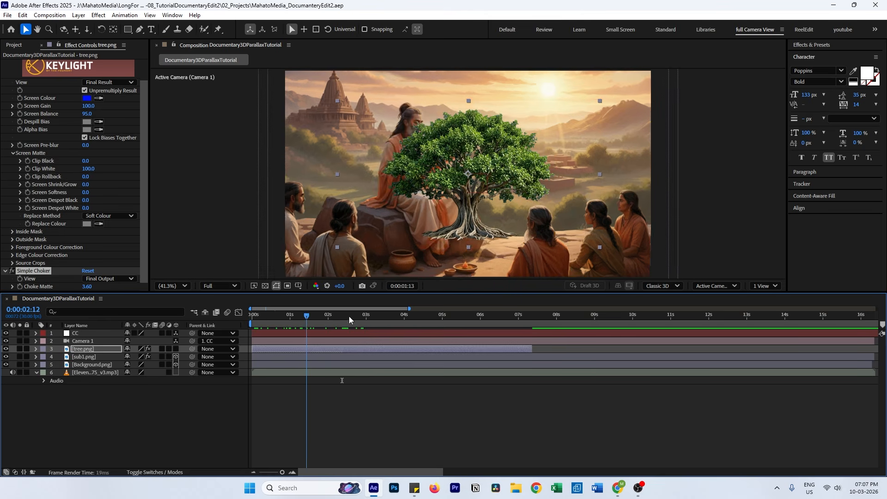
Set the tree.png layer's Position to 216, 488, -800 so the tree frames the scene in the foreground
key("p")
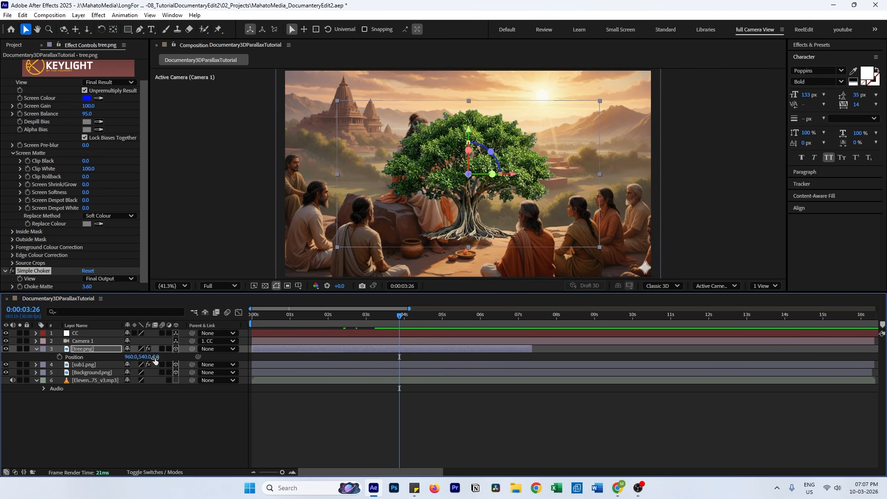
left_click_drag(155, 360, 68, 359)
left_click_drag(145, 358, 121, 358)
left_click_drag(400, 316, 354, 317)
Duplicate the CC null, delete the copy's first Position keyframe, and move its remaining keyframe to about 2 s
left_click(339, 335)
key("u")
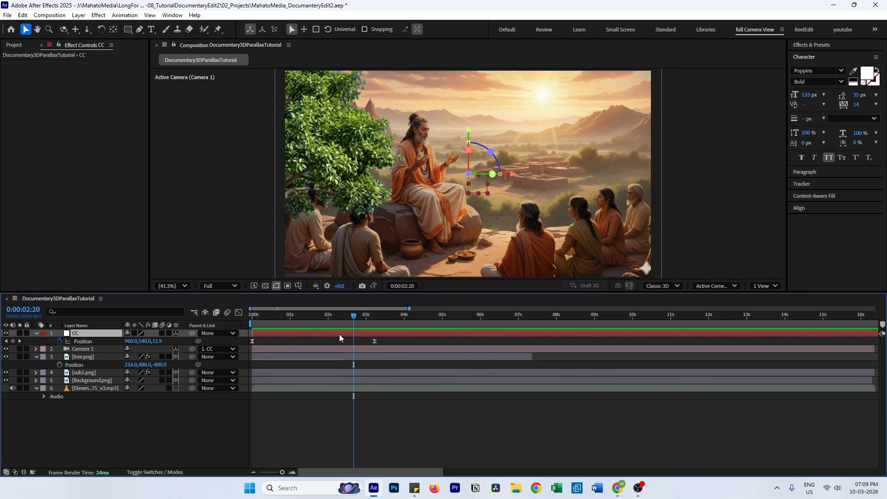
key("ctrl+d")
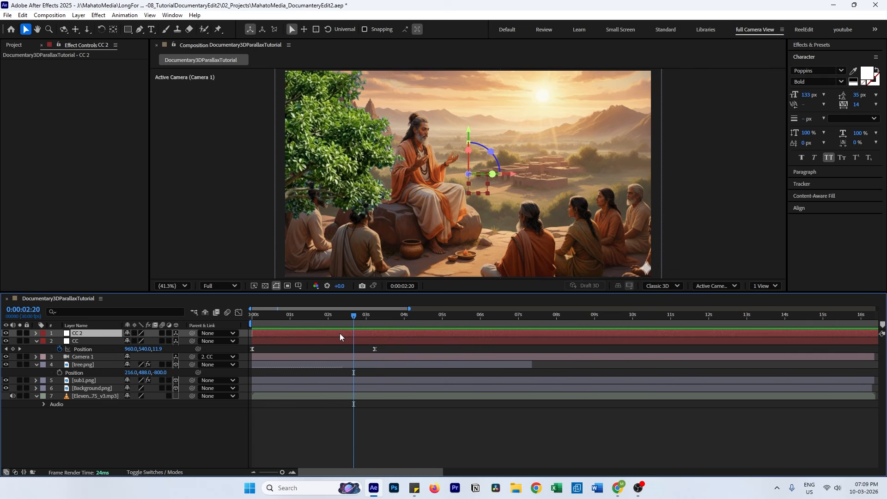
left_click(252, 341)
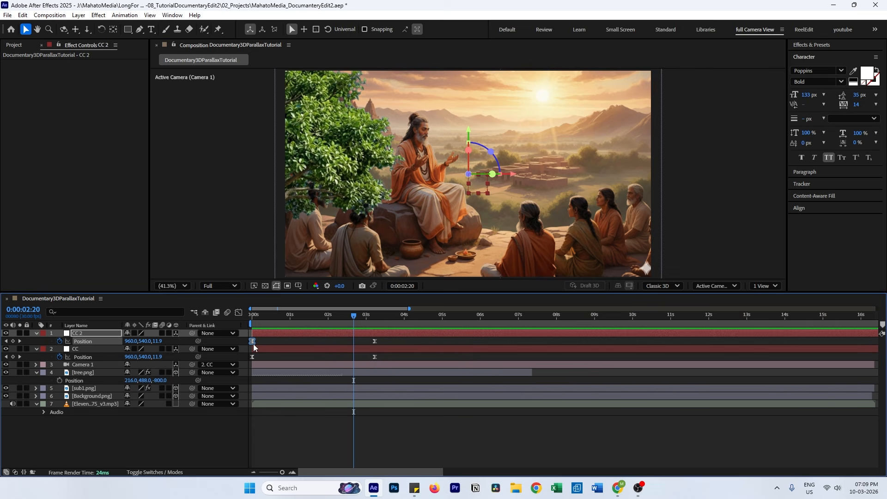
key("Delete")
left_click_drag(375, 341, 325, 341)
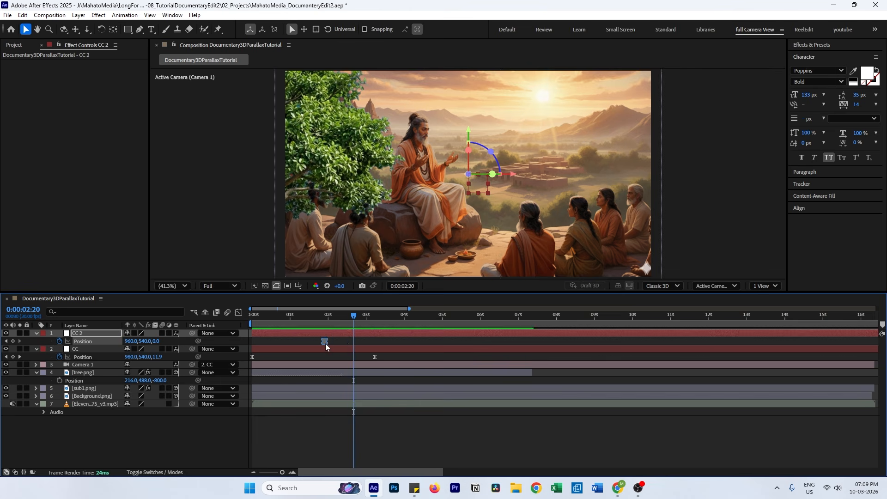
Parent CC to CC 2 and keyframe CC 2's Z position to -3080 at 0:00:04:16
left_click(326, 350)
left_click_drag(193, 349, 113, 333)
left_click_drag(356, 316, 425, 319)
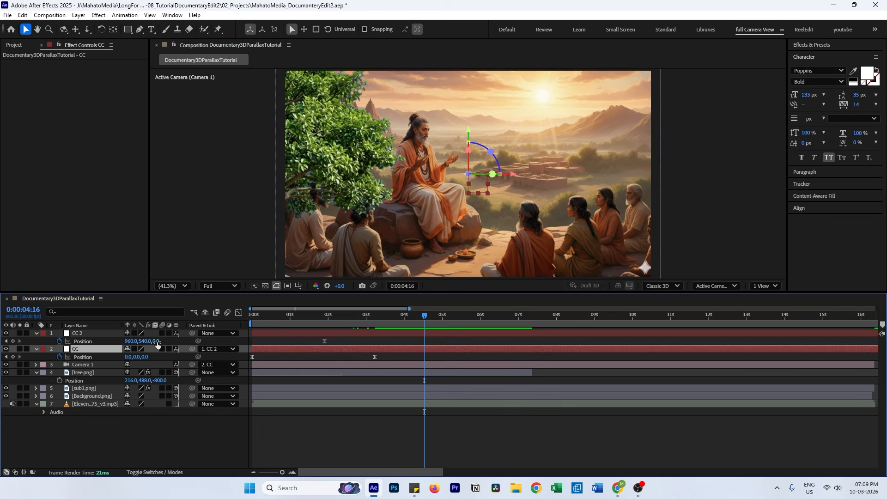
left_click_drag(157, 342, 86, 346)
left_click_drag(54, 347, 18, 347)
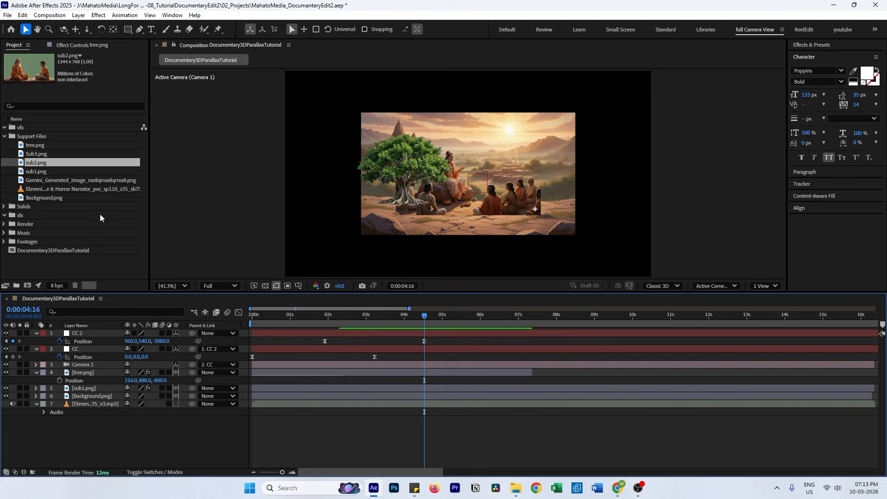
Add sub2.png above tree.png with its layer starting at about 3 s, and apply Keylight (1.2) to it
left_click_drag(39, 165, 57, 366)
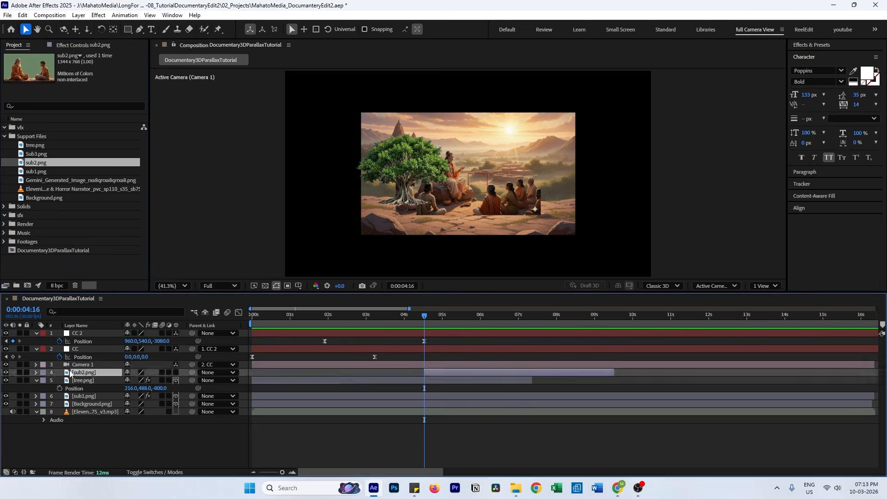
left_click_drag(397, 372, 395, 372)
key("ctrl+space")
type("ke")
left_click(358, 388)
Key out sub2.png's green background with Screen Matte Clip Black 7 and Clip White 66, and show the Final Result
left_click(98, 122)
left_click(370, 134)
left_click(108, 106)
left_click(116, 157)
left_click(13, 176)
mouse_move(87, 192)
left_mouse_down()
mouse_move(71, 192)
mouse_move(88, 184)
left_mouse_up()
left_click(110, 106)
left_click(110, 217)
Scale the sub2.png layer to 147%
left_click(415, 372)
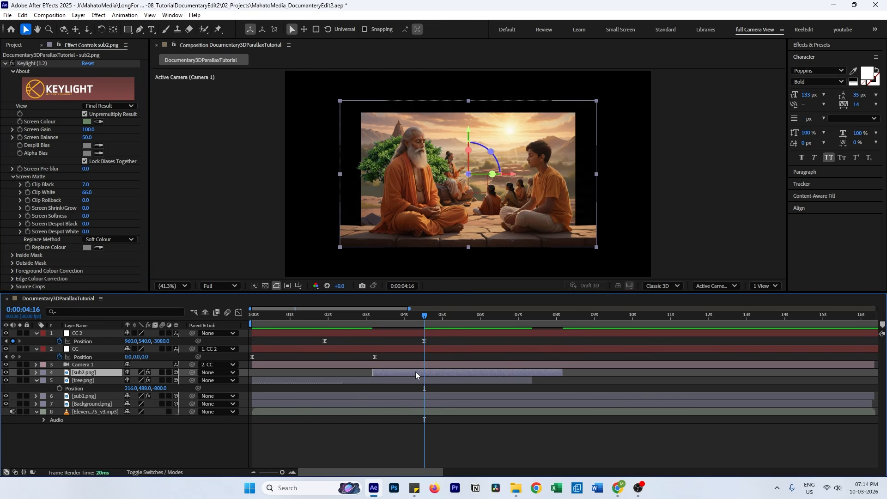
key("s")
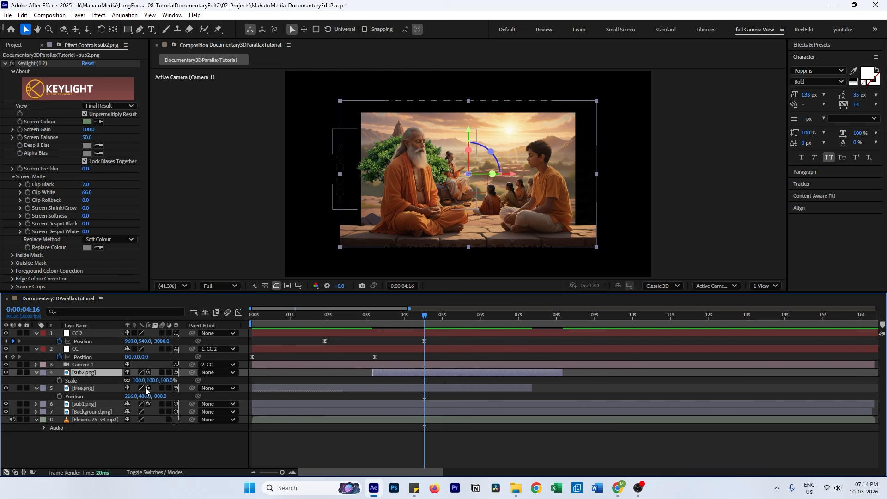
left_click_drag(141, 380, 159, 382)
left_click_drag(159, 382, 163, 382)
Reshape the speed curve of CC 2's Position move for a longer ease out of the first keyframe, and preview it
left_click_drag(431, 338, 313, 348)
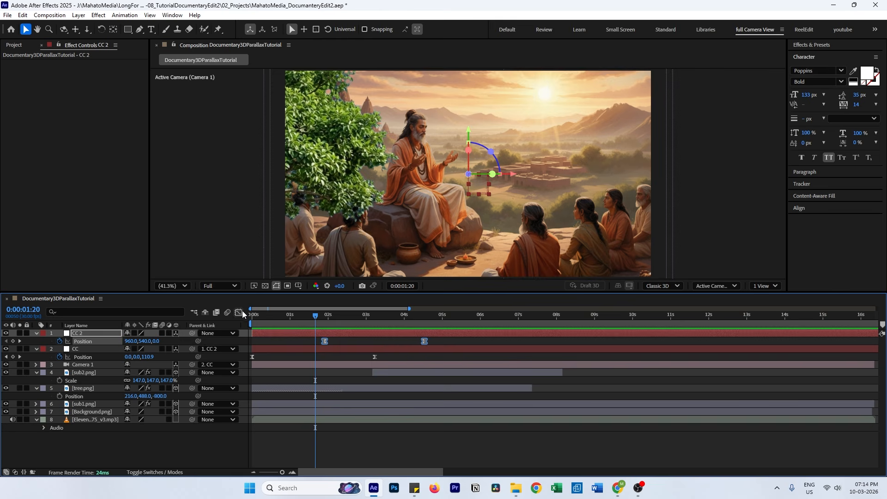
left_click(241, 312)
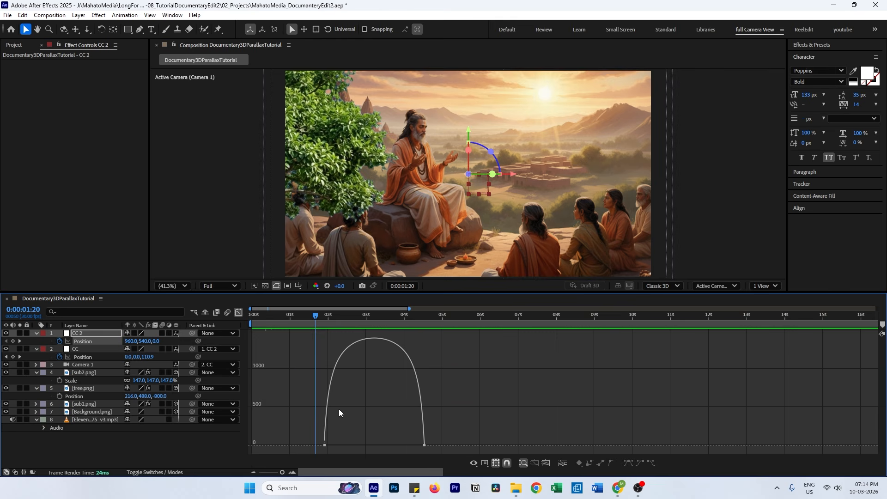
left_click(325, 446)
left_click_drag(334, 449, 356, 449)
left_click(239, 312)
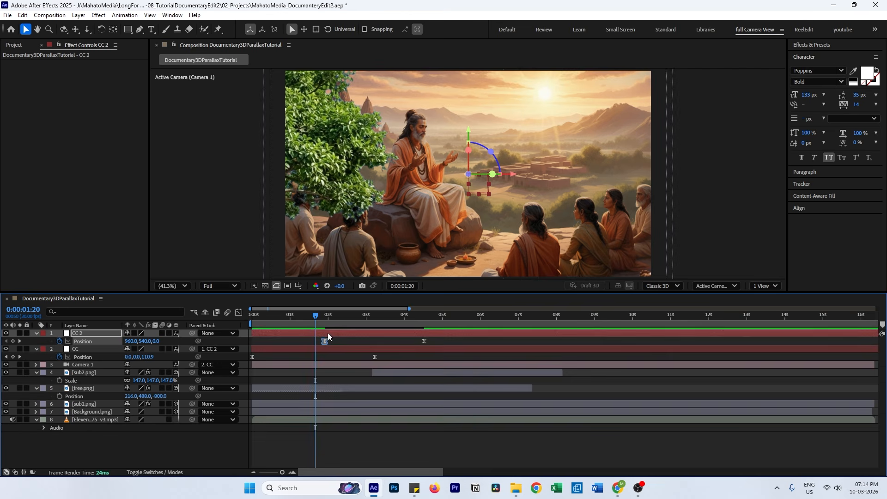
left_click(311, 319)
key("space")
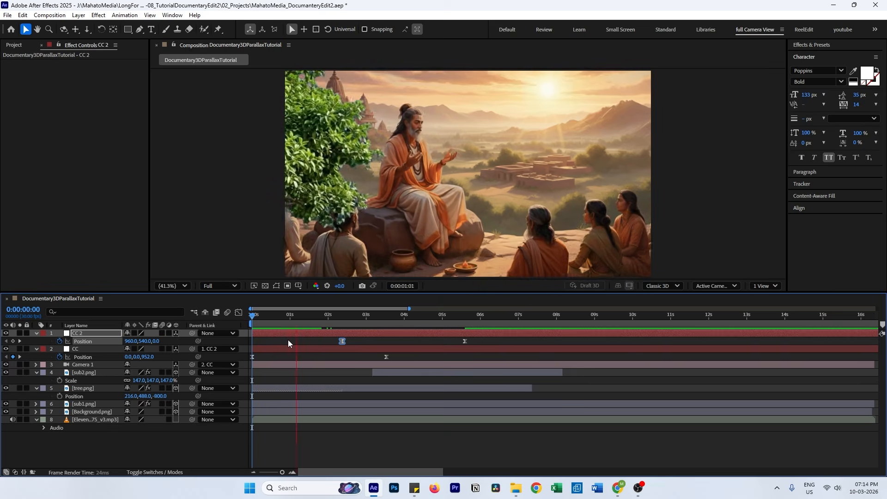
Retime CC 2's Position keyframes to about 1.9 s and 6.2 s, previewing the camera move
left_click(332, 320)
key("space")
key("space")
left_click_drag(465, 342, 487, 342)
key("space")
key("space")
left_click_drag(342, 341, 325, 341)
key("Home")
key("space")
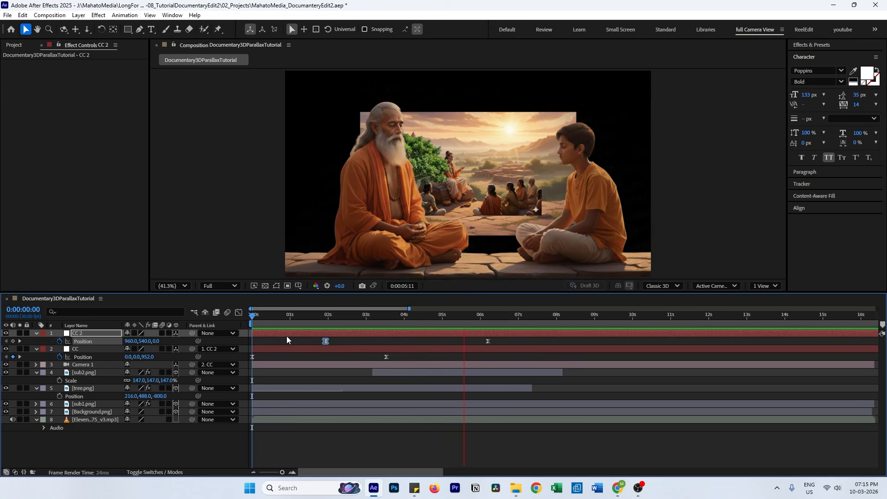
Scale the sub2.png layer to 165% and preview the camera move
left_click(90, 373)
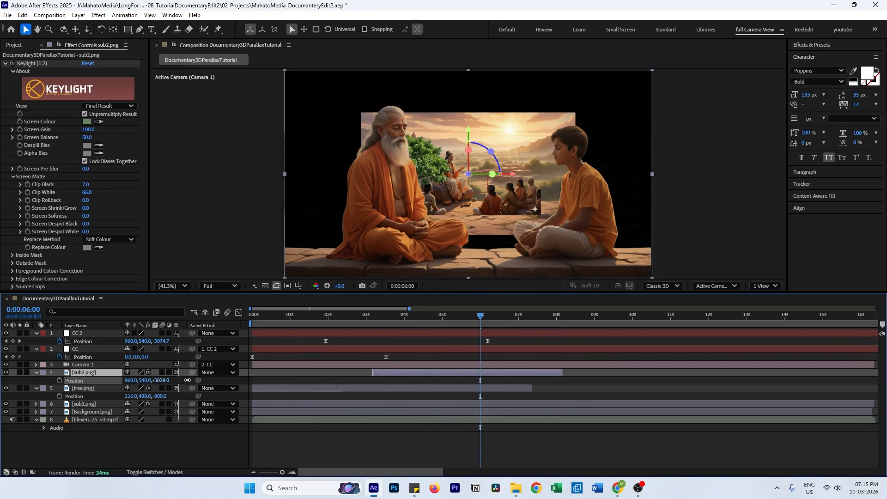
key("s")
left_click_drag(170, 381, 179, 383)
left_click(297, 320)
key("space")
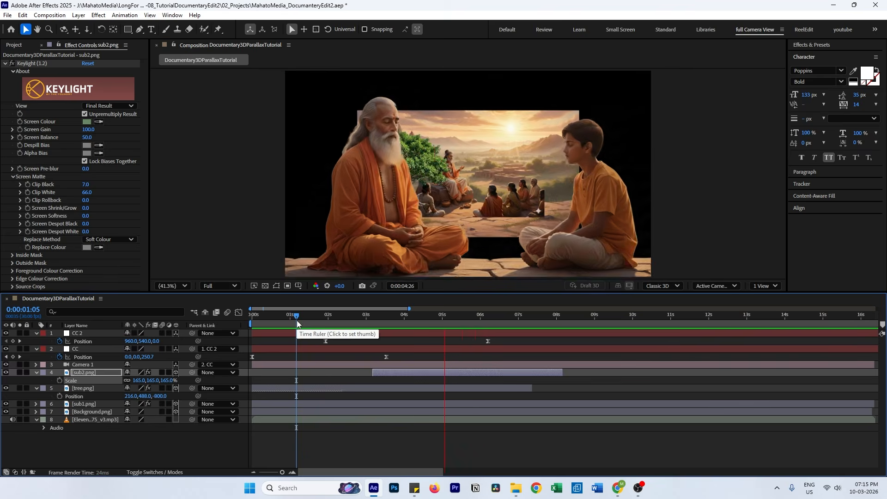
key("space")
Apply CC RepeTile to Background.png with Expand Right 421, Left 457 and Down 251, and raise Expand Up to fill the frame's upper edge
mouse_move(436, 318)
left_mouse_down()
mouse_move(446, 319)
mouse_move(424, 319)
left_mouse_up()
left_click(98, 412)
key("ctrl+s")
key("ctrl+space")
type("cc re")
key("Return")
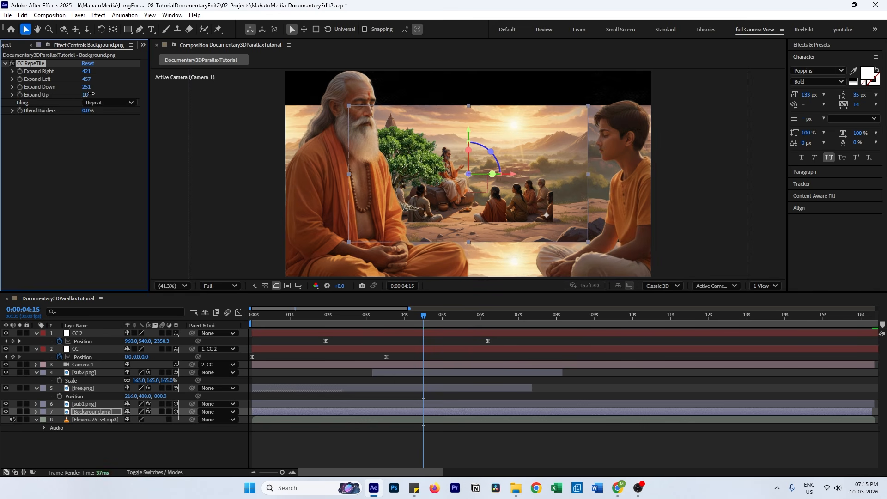
left_click_drag(91, 94, 202, 93)
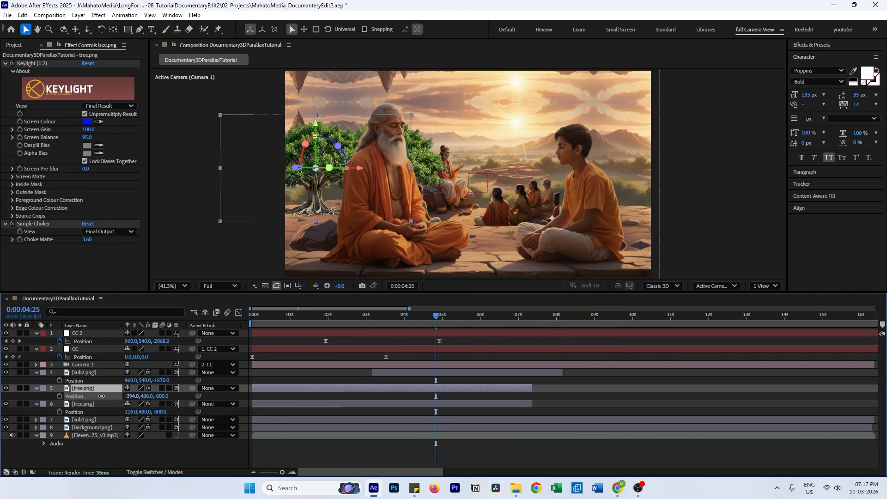
Set the Position of the duplicated tree.png layer to -389, 163, -2150 and preview the move
left_click_drag(101, 396, 100, 397)
left_click_drag(160, 396, 8, 396)
key("p")
left_click_drag(146, 398, 123, 396)
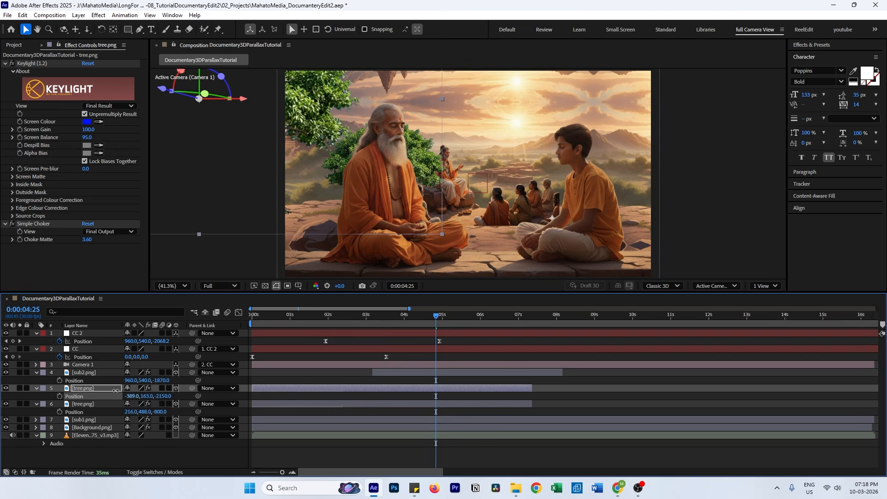
left_click(311, 323)
key("space")
Set the original tree.png layer's Z position to -1022 and play the scene
left_click_drag(311, 322, 371, 323)
left_click_drag(162, 411, 59, 411)
key("space")
key("Home")
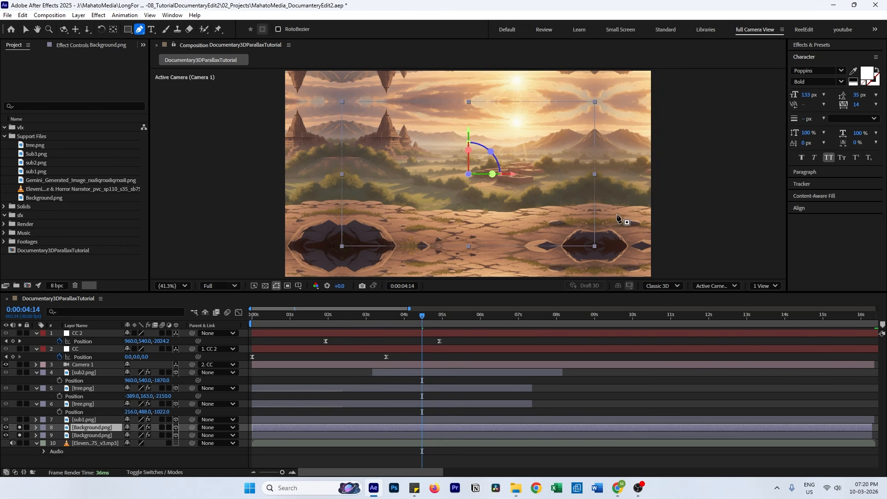
Draw a closed mask around the stone ground on the upper Background.png copy
left_click(456, 207)
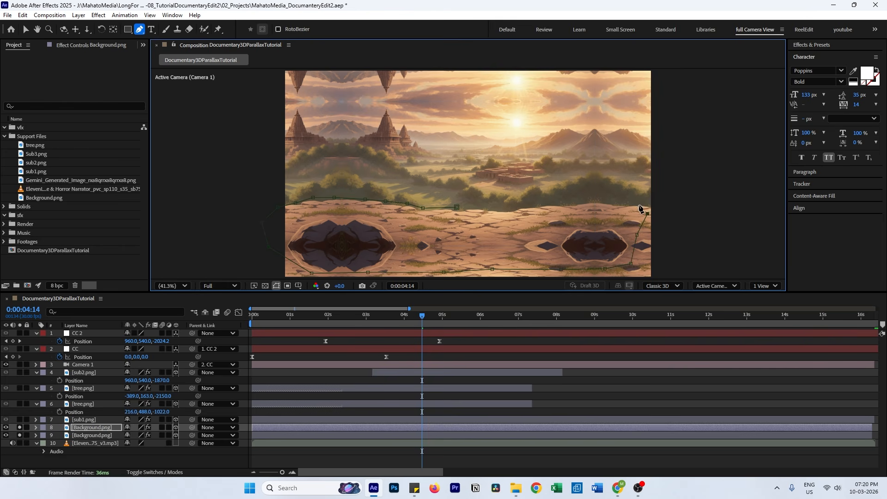
left_click(482, 209)
left_click(466, 208)
left_click(456, 207)
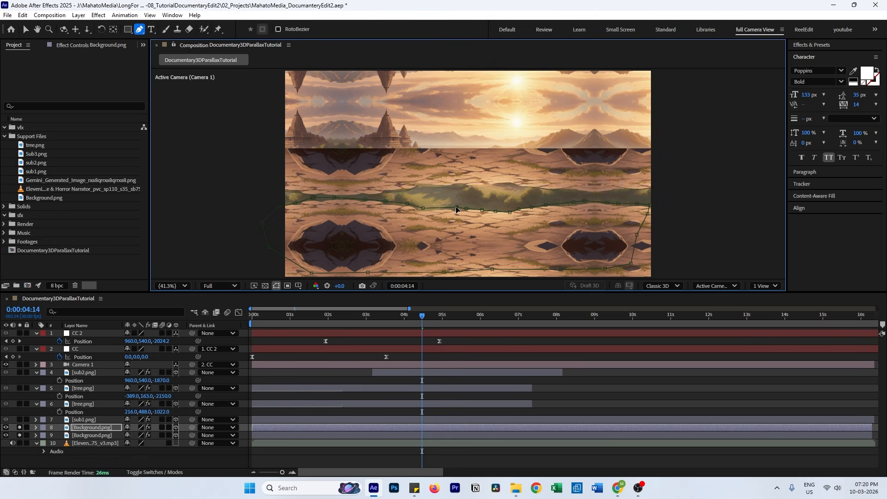
Remove CC RepeTile from the masked Background.png copy and turn off solo on both background layers
left_click(62, 45)
left_click(32, 63)
key("Delete")
left_click(19, 436)
left_click(19, 429)
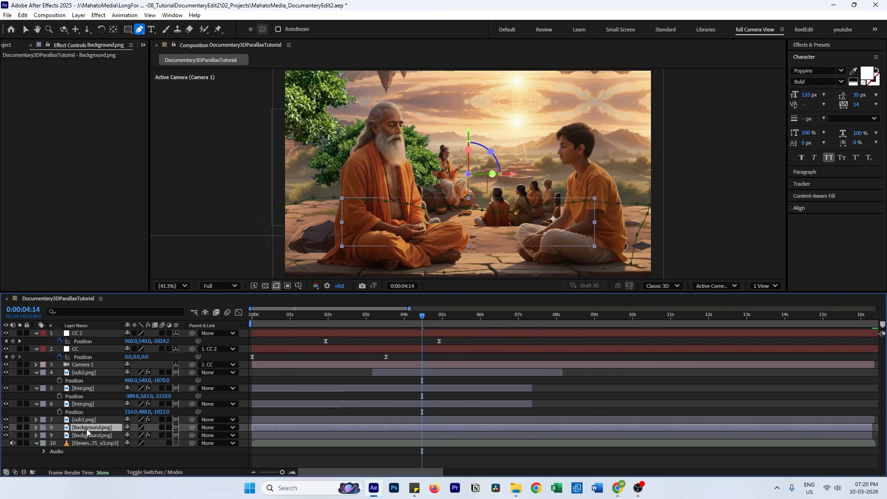
Set the masked Background.png copy's Y position to 429, check its mask properties, and collapse the tree.png, sub2.png and background layers
key("p")
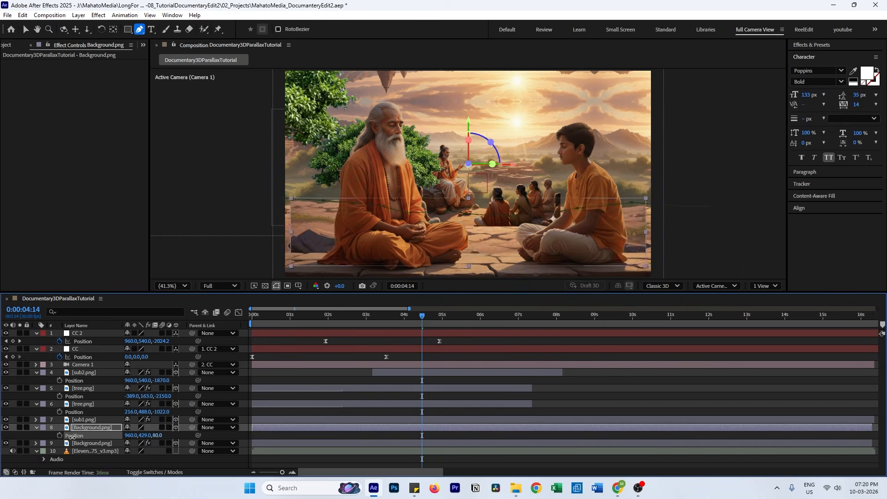
key("m")
key("m")
left_click(36, 427)
left_click(37, 404)
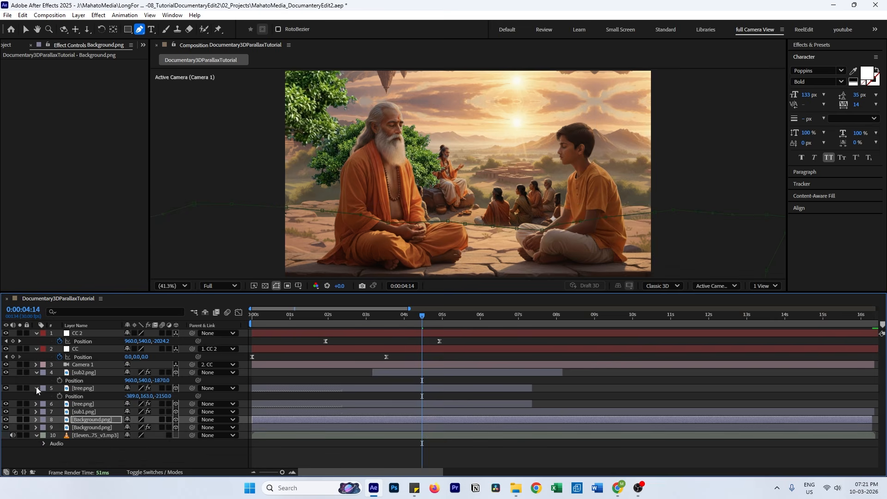
left_click(36, 388)
left_click(36, 372)
left_click(37, 419)
Move the masked Background.png copy to about 960, 341, -565, feather its mask by 15 pixels, and preview the scene
key("Home")
key("space")
left_click_drag(324, 320, 371, 320)
key("p")
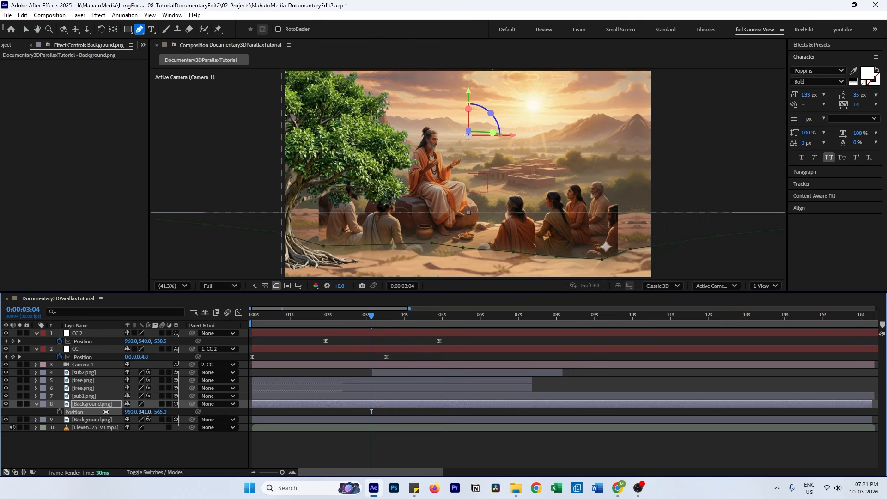
key("m")
key("m")
key("Home")
key("space")
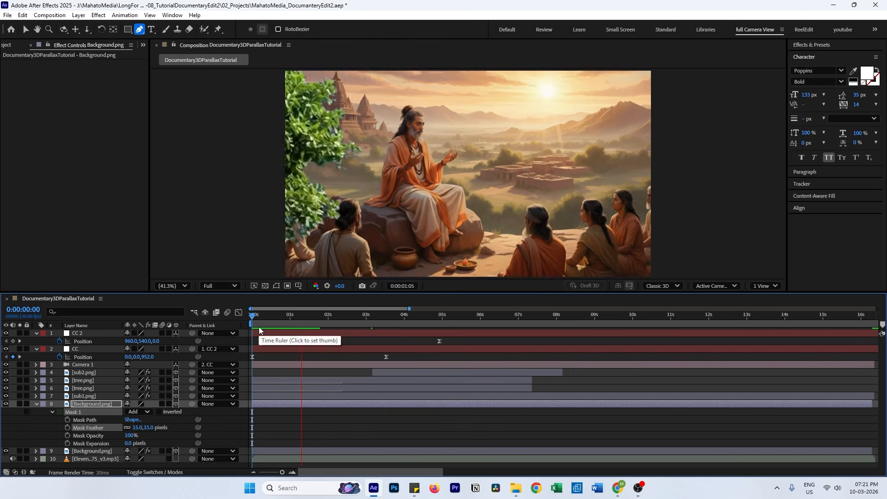
Collapse the background, CC and CC 2 properties, select the narration audio layer, and play the scene to review the camera move
left_click(36, 403)
left_click(37, 349)
left_click(37, 333)
left_click(95, 404)
key("space")
key("space")
left_click_drag(342, 319, 444, 320)
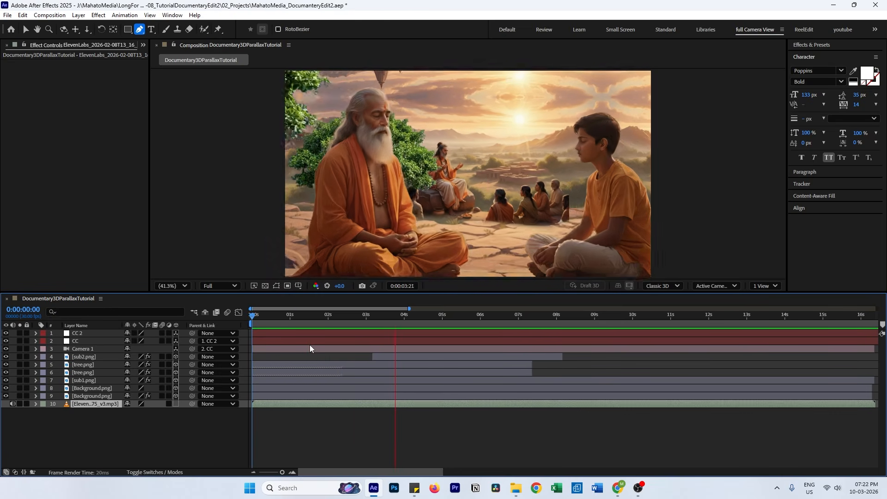
key("space")
Refine the mask path of the upper Background.png copy along the ground's far edge and preview it
left_click(88, 389)
left_click(442, 216)
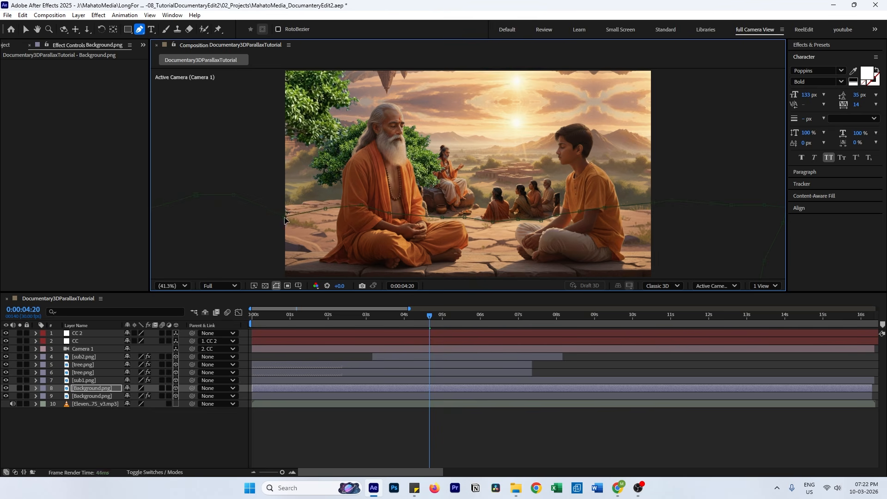
key("space")
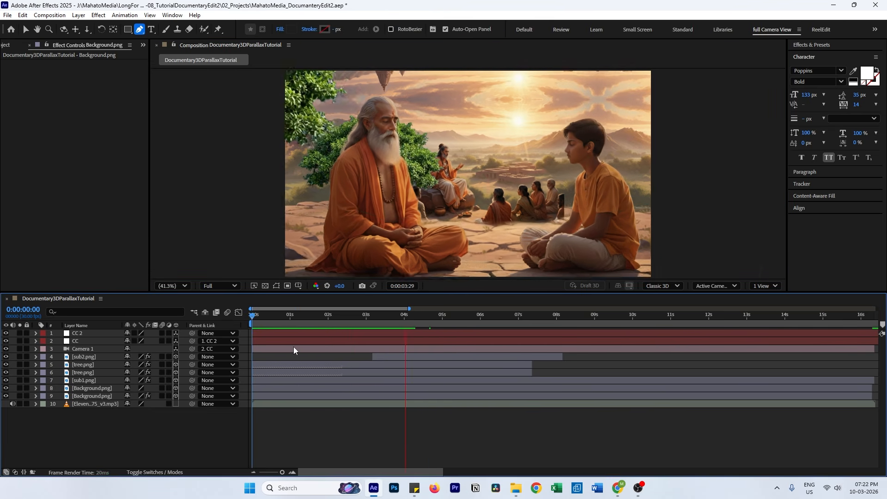
Set the upper Background.png copy's Mask Feather to 14 pixels and Mask Expansion to 17 pixels, and preview the blend
left_click(95, 389)
key("m")
key("m")
left_click_drag(393, 318, 367, 322)
left_click_drag(134, 428, 148, 431)
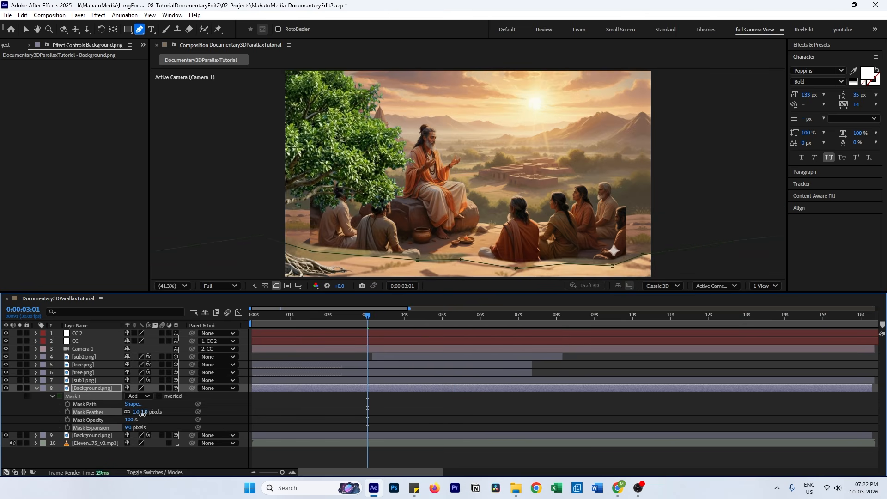
key("space")
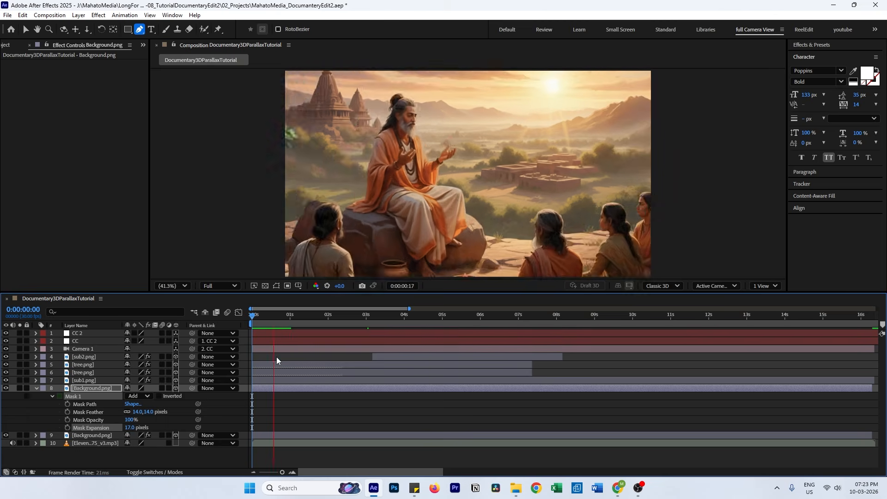
left_click(36, 389)
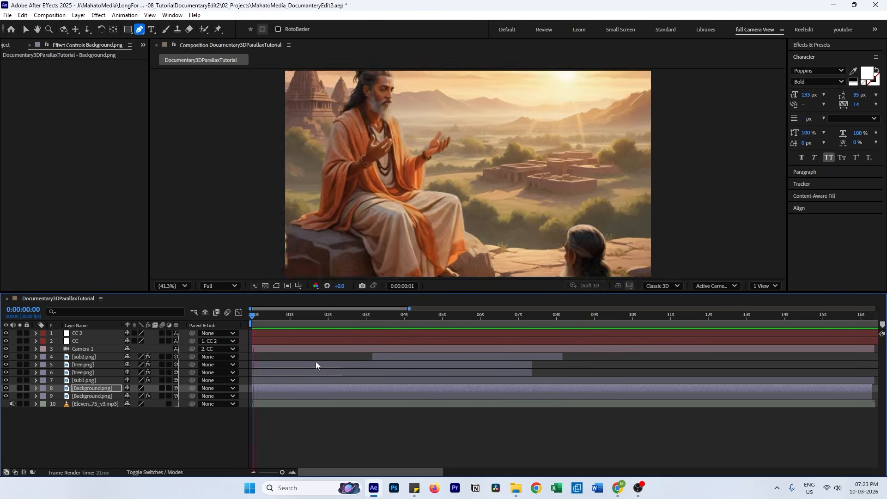
key("space")
Keyframe sub1.png's Opacity from 100% at 0:00:01:28 to 0% at 0:00:03:26, and preview the fade
left_click(326, 319)
left_click(92, 382)
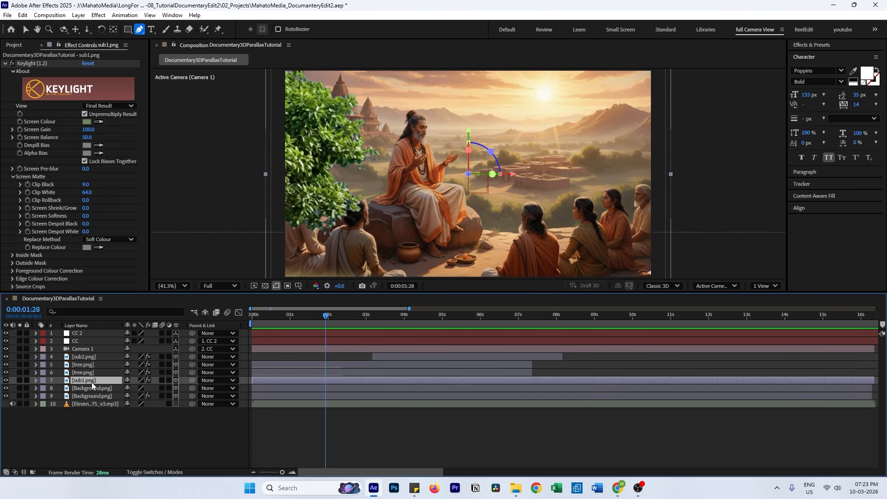
key("t")
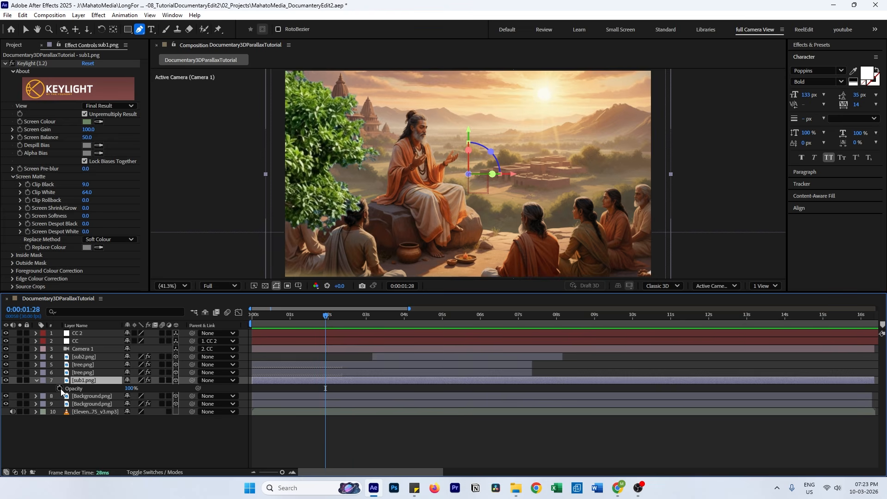
left_click_drag(318, 317, 400, 318)
left_click_drag(131, 391, 10, 390)
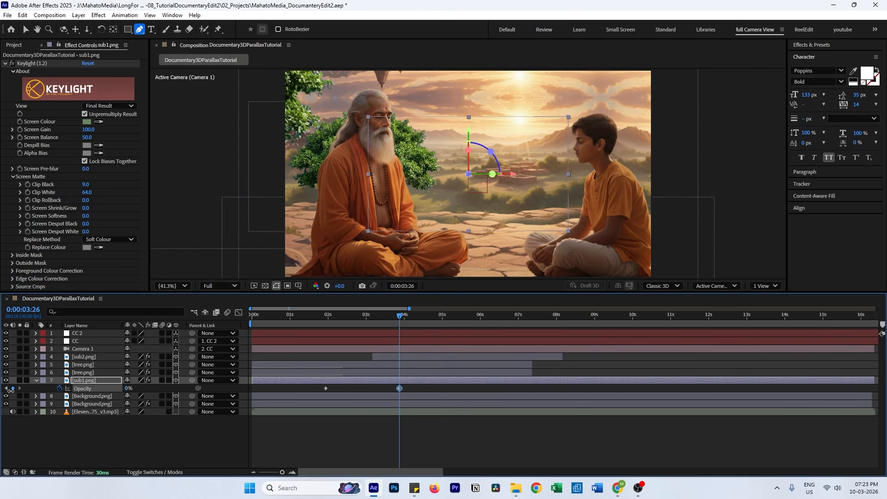
left_click(313, 319)
key("space")
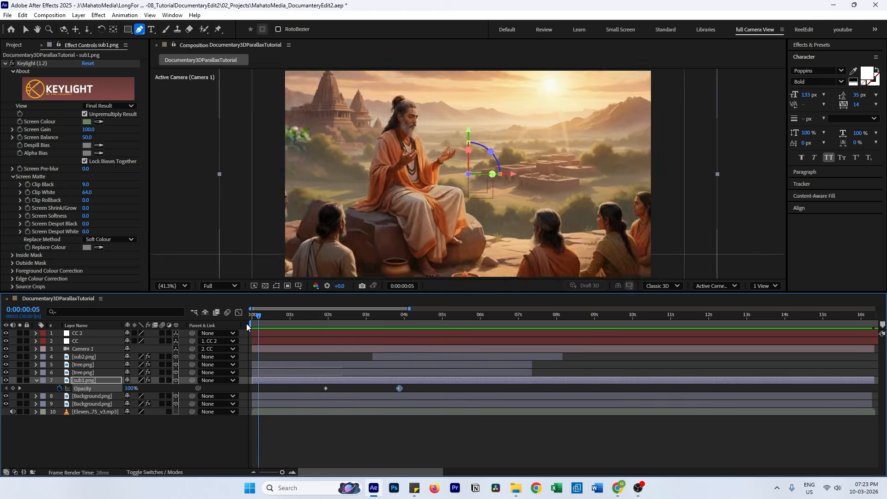
key("space")
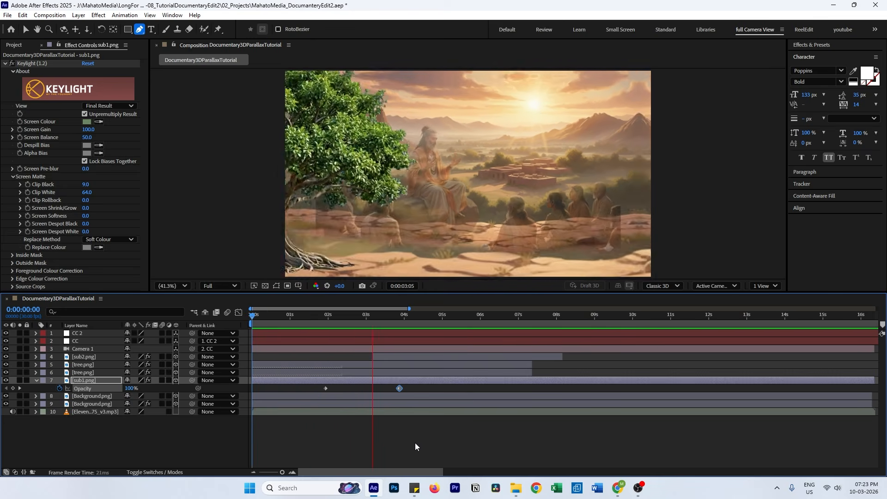
Apply Easy Ease to sub1.png's Opacity keyframes, reshape the fade's speed curve, and preview it
left_click(320, 315)
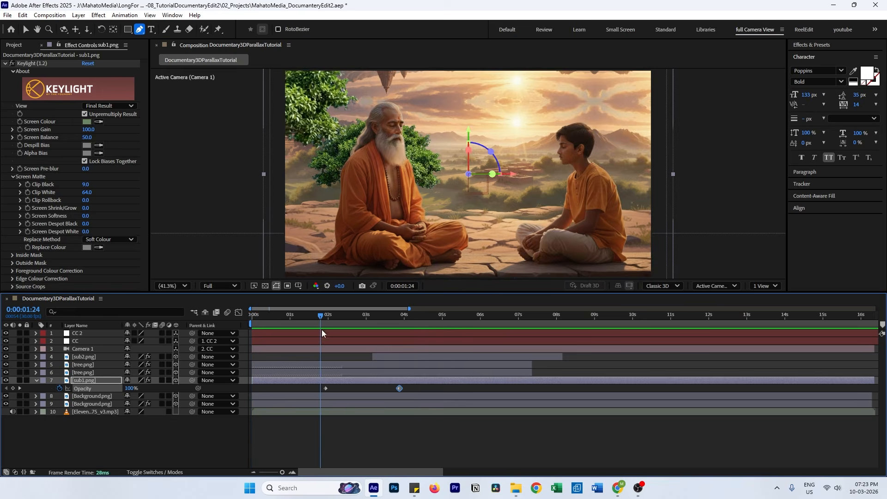
key("F9")
key("shift+F3")
left_click(25, 28)
left_click_drag(414, 335, 377, 338)
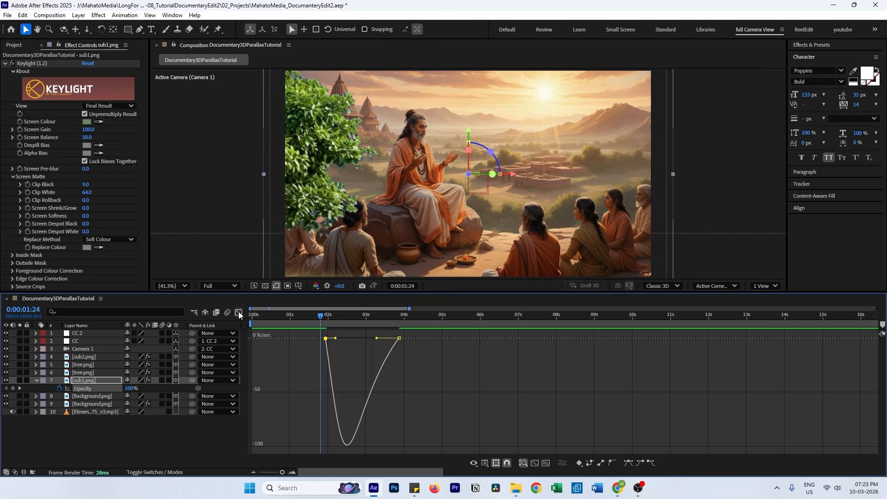
left_click(239, 313)
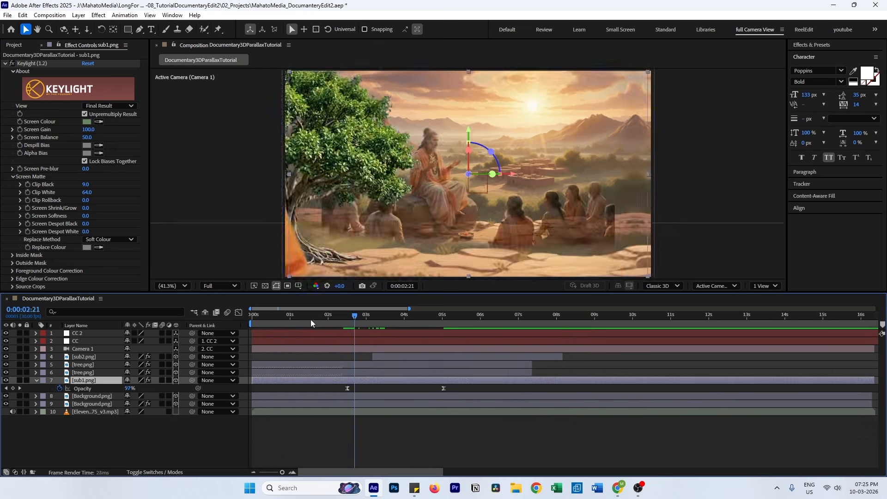
key("Home")
key("space")
key("space")
Duplicate sub1.png and mask the copy around the seated listeners in front of the teacher, working at 0:00:02:27
left_click_drag(355, 319, 363, 334)
key("ctrl+d")
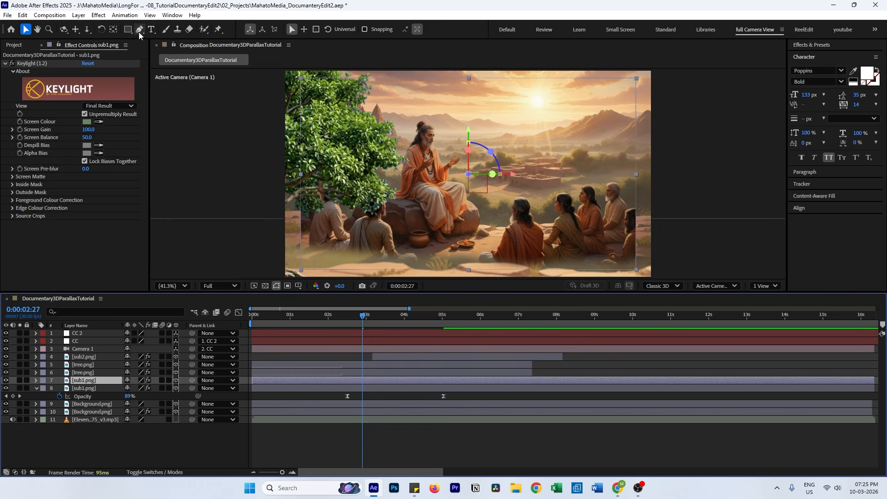
left_click(139, 29)
left_click(543, 200)
left_click(520, 187)
left_click(504, 197)
left_click(491, 225)
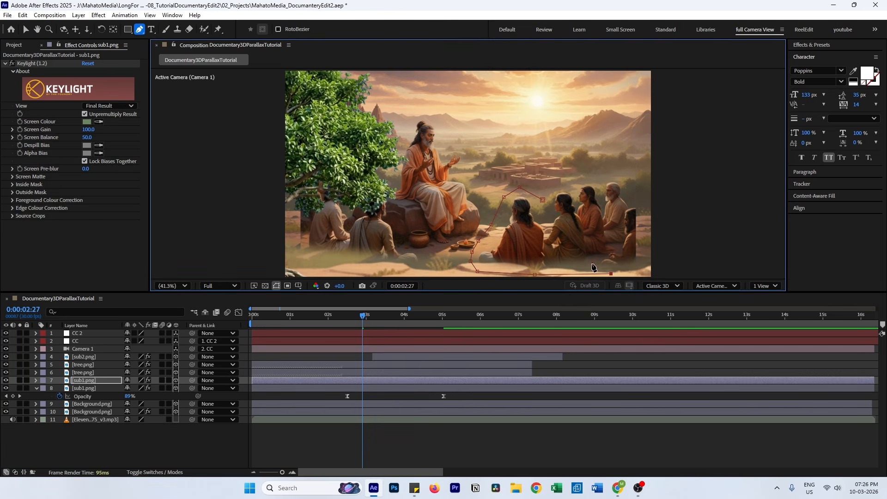
left_click(572, 176)
left_click(543, 200)
Set the masked sub1.png copy's X position to 1310 to extend the row of listeners
key("p")
left_click_drag(130, 388, 304, 398)
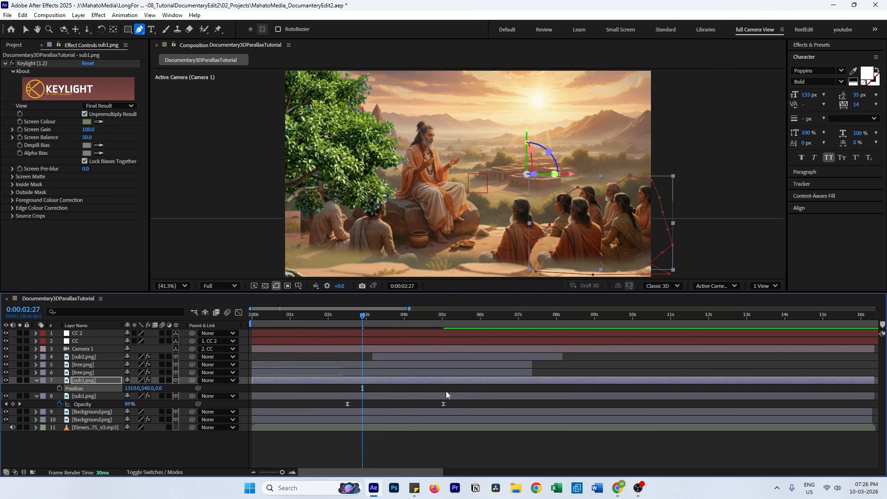
Trim the mask on the sub1.png copy so it covers only the end group of listeners, and preview the result
left_click(534, 268)
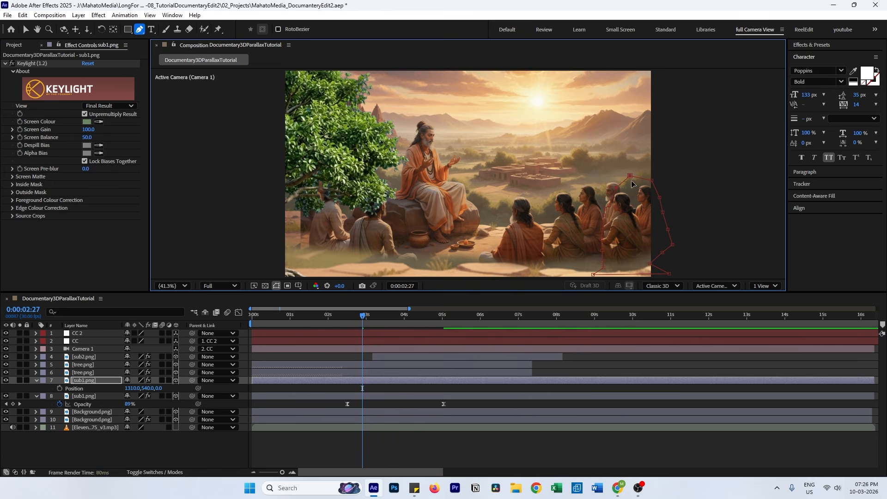
key("space")
mouse_move(362, 317)
left_mouse_down()
mouse_move(311, 320)
mouse_move(357, 319)
left_mouse_up()
key("space")
Set the masked sub1.png copy's Position to 1246, 540, -162 and preview from the start
left_click_drag(131, 388, 51, 392)
left_click_drag(158, 389, 83, 391)
left_click_drag(134, 388, 235, 396)
key("Home")
key("space")
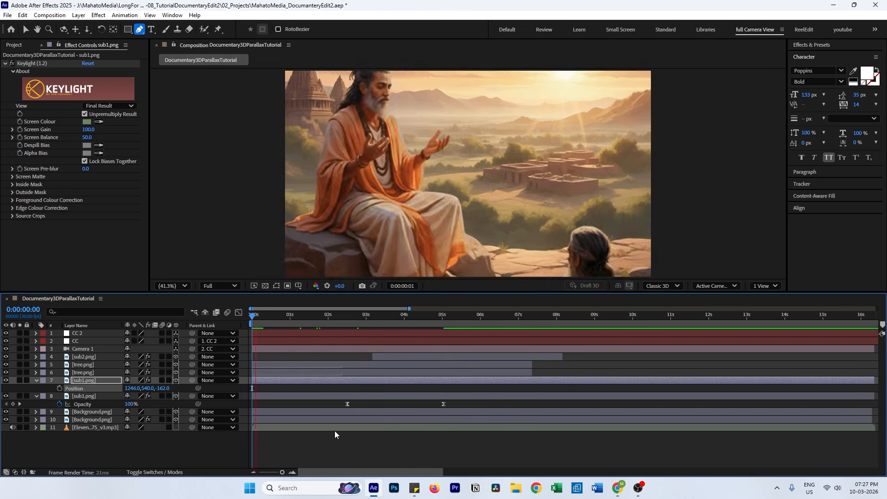
Feather the mask on the sub1.png copy by 98 pixels and play the scene from the start
left_click_drag(343, 320, 366, 322)
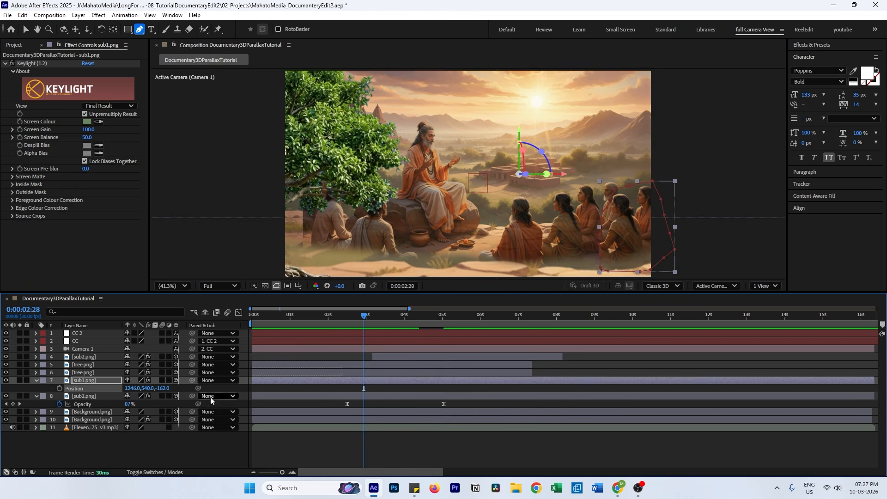
key("m")
key("m")
left_click_drag(138, 405, 155, 405)
key("u")
key("Home")
key("space")
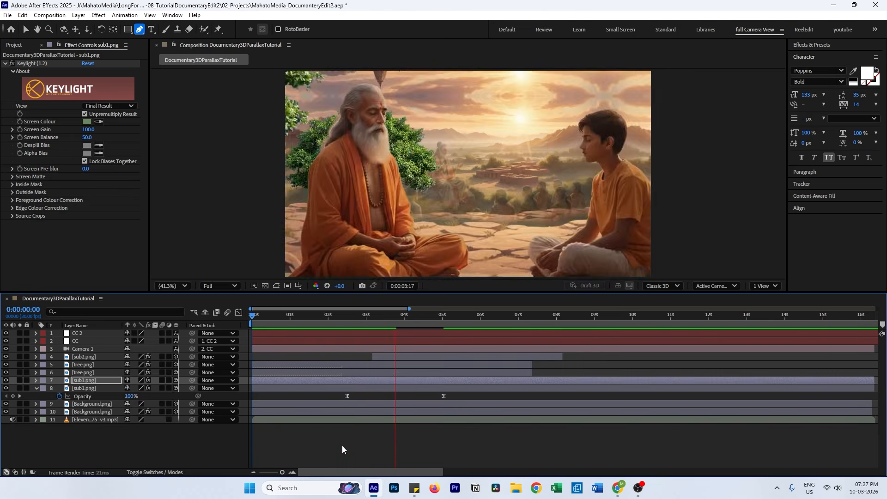
key("space")
key("space")
Adjust the lower edge of the sub1.png copy's mask at 0:00:02:22 and preview the scene again
left_click(356, 319)
left_click(194, 441)
left_click(84, 379)
key("m")
key("m")
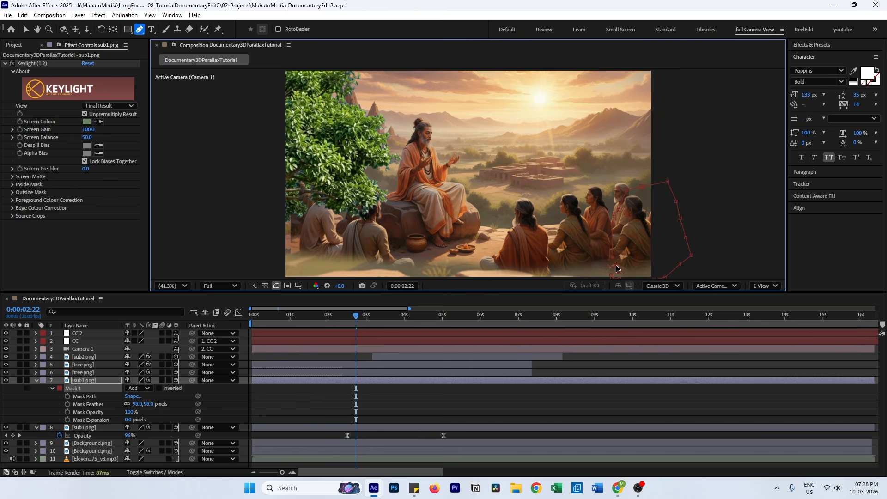
left_click(378, 405)
key("u")
key("Home")
key("space")
mouse_move(381, 317)
left_mouse_down()
mouse_move(344, 316)
mouse_move(364, 316)
left_mouse_up()
left_click(83, 389)
key("ctrl+d")
left_click(87, 382)
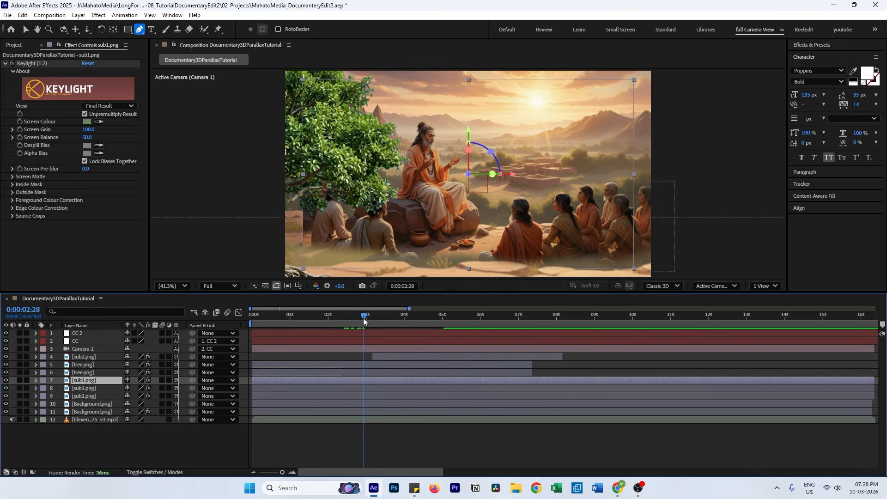
key("Delete")
Duplicate the masked sub1.png layer, shift the copy to the tree side of the frame and flip it horizontally
left_click(87, 383)
key("ctrl+d")
key("p")
left_click_drag(131, 389, 69, 388)
right_click(78, 379)
mouse_move(144, 146)
left_click(216, 222)
Place the flipped listeners under the tree at Position 726, 586, -162 and preview from the start
left_click_drag(293, 220, 350, 229)
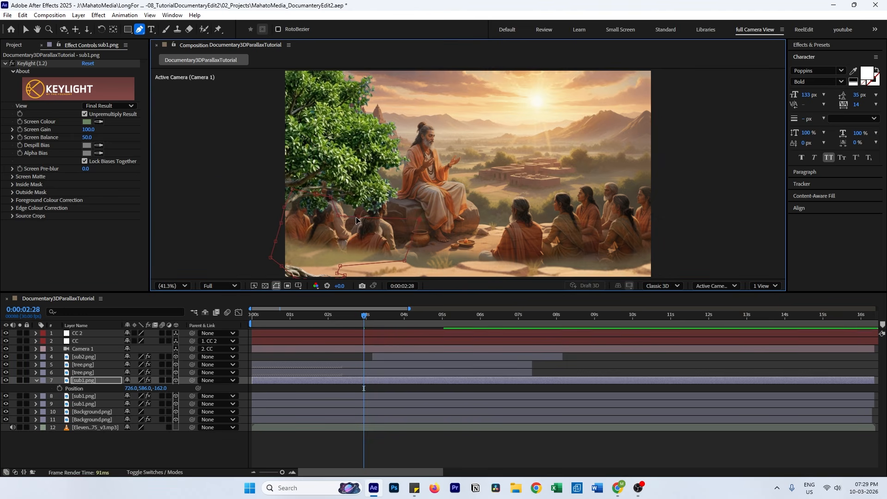
left_click(311, 460)
left_click_drag(364, 316, 250, 316)
key("space")
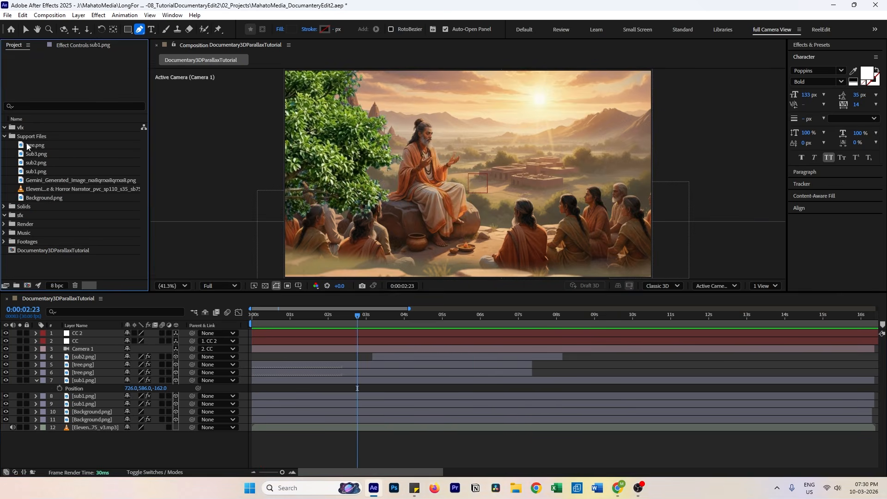
Add the Gemini-generated tree image above sub2.png at 0:00:02:23 and apply Keylight to key out its blue background
left_click_drag(81, 180, 354, 352)
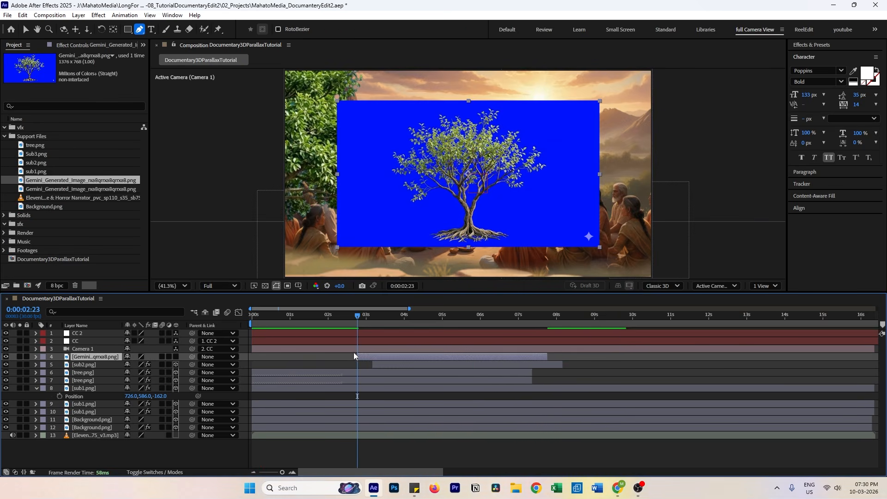
key("ctrl+space")
type("key")
Refine the new tree's Keylight screen matte to Clip Black 8 and Clip White 81, returning the view to Final Result
left_click(109, 106)
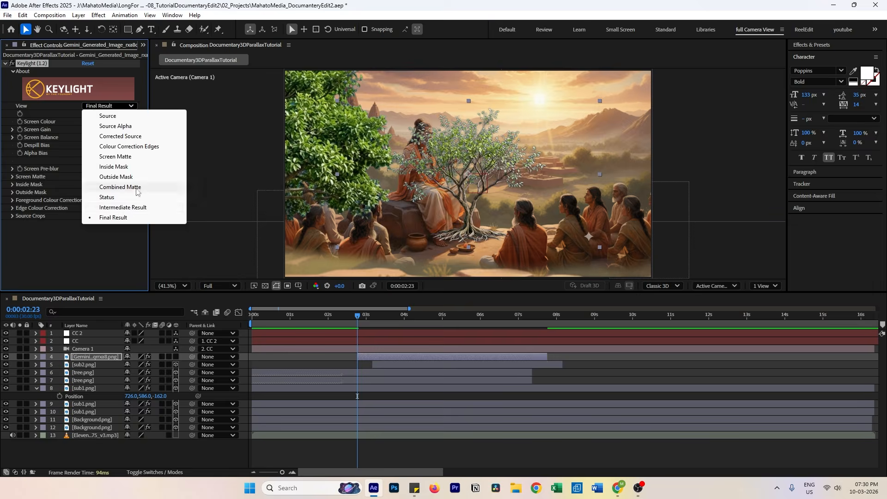
left_click(113, 156)
left_click(12, 176)
left_click_drag(87, 193, 114, 193)
left_click(109, 107)
left_click(118, 221)
Apply Simple Choker with Choke Matte 1.20 to the new tree and make it a 3D layer
key("ctrl+space")
type("simp")
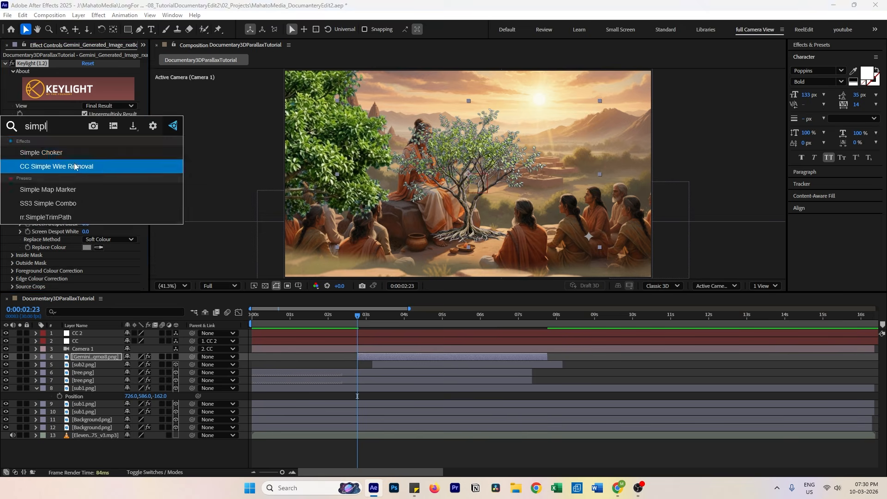
key("Return")
left_click_drag(87, 288, 93, 289)
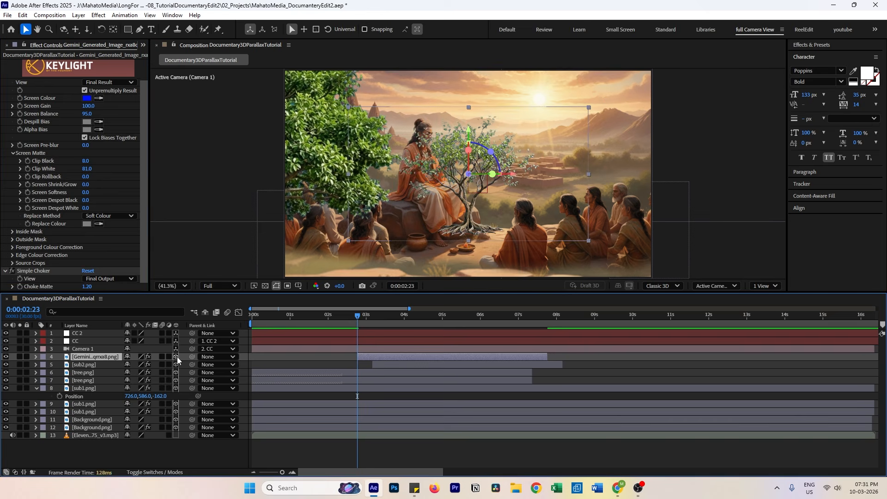
Place the new tree beside the boy at Position 2260, 540, -1530 and preview the scene
left_click(449, 316)
key("p")
left_click_drag(132, 365, 280, 369)
key("s")
key("p")
left_click(257, 314)
key("space")
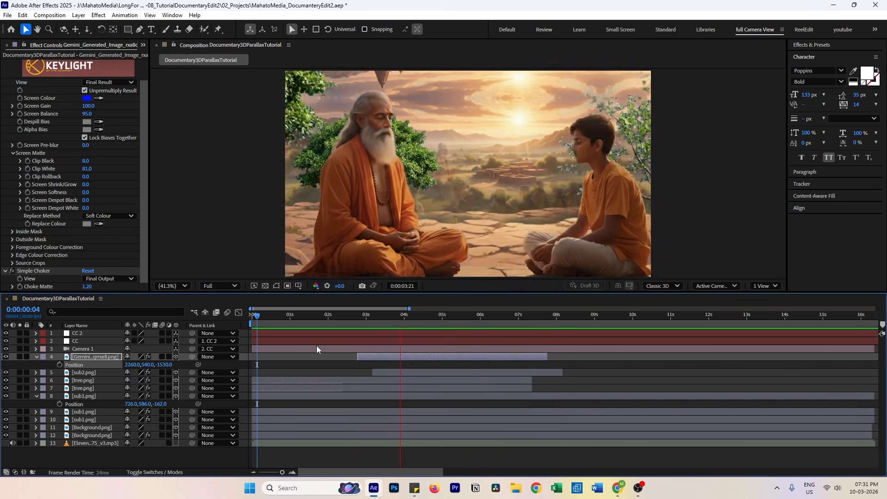
Duplicate the Gemini tree layer, move the copy below sub2.png, and start it at the beginning of the timeline
left_click_drag(312, 316, 409, 316)
left_click(103, 358)
key("ctrl+d")
left_click_drag(97, 358, 90, 385)
left_click_drag(375, 381, 270, 392)
left_click(271, 318)
key("ctrl+Home")
At 0:00:03:23, toggle the lower tree.png's visibility to check which layers make up the trees
left_click_drag(277, 319, 394, 320)
left_click(106, 358)
left_click(95, 373)
left_click(89, 389)
left_click(84, 396)
left_click(6, 396)
left_click(6, 396)
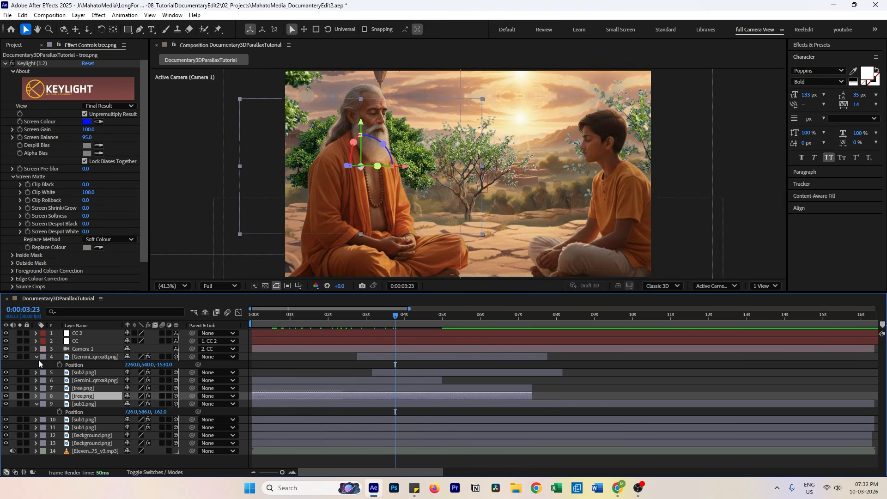
Move the Gemini tree copy to about -230, -340, 513.7, scale it to 183%, and preview the scene
left_click(85, 382)
key("p")
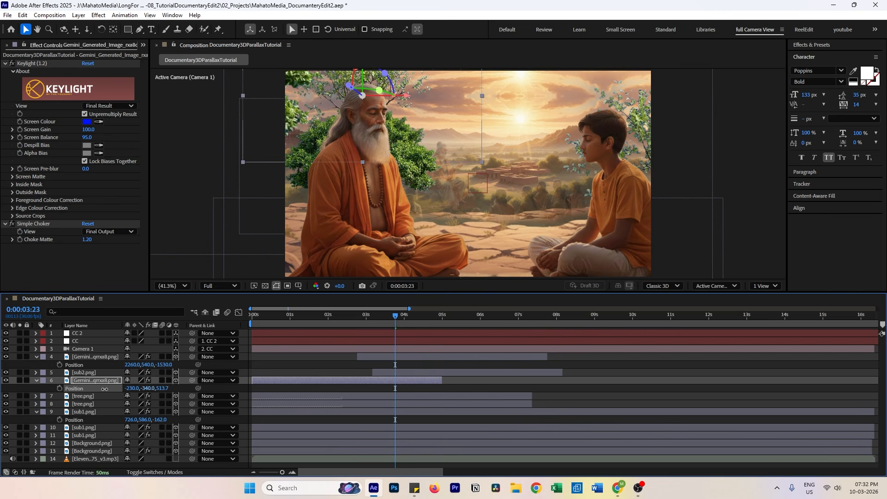
key("s")
key("Home")
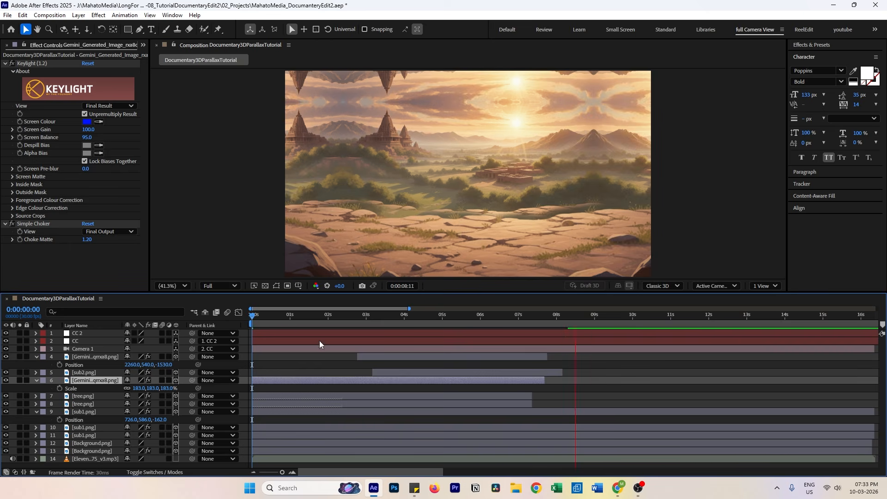
key("space")
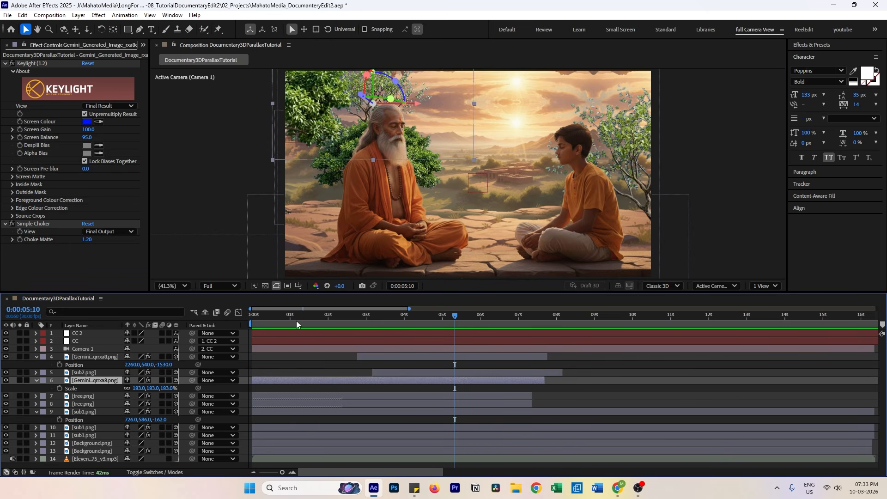
Check the lower tree.png's visibility and delete the scaled Gemini tree copy below sub2.png
left_click(282, 364)
left_click(87, 404)
left_click(5, 404)
left_click(6, 404)
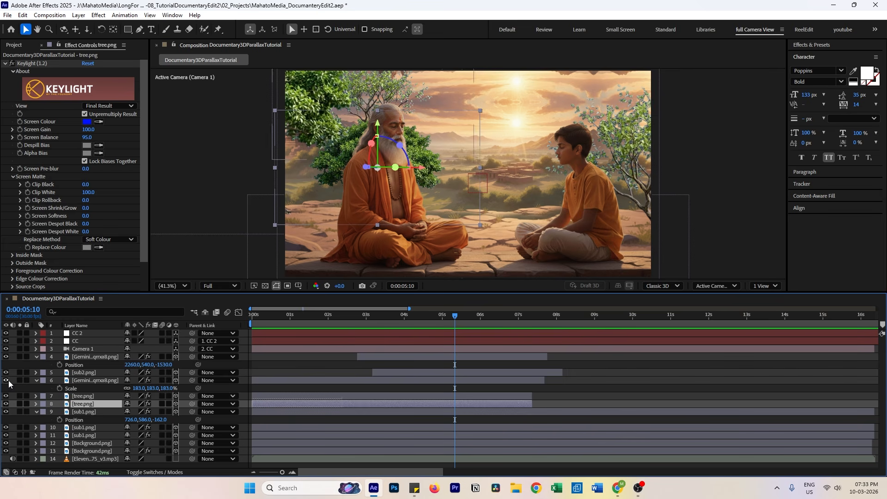
left_click(88, 381)
key("Delete")
Try different CC RepeTile tiling modes on the lower Background.png and leave it on Unfold
left_click(36, 357)
left_click(36, 388)
left_click(93, 420)
left_click(101, 103)
left_click(109, 113)
left_click(106, 103)
left_click(111, 143)
Scale the lower Background.png to 408% and preview from the start
key("s")
left_click_drag(139, 428, 183, 428)
key("Home")
key("space")
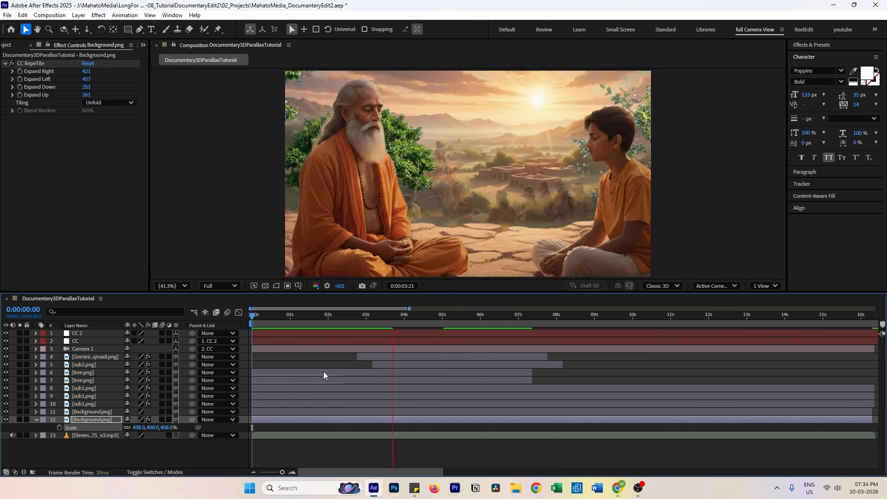
Delete the remaining Gemini tree layer above sub2.png and preview the scene
left_click(94, 357)
key("Delete")
key("space")
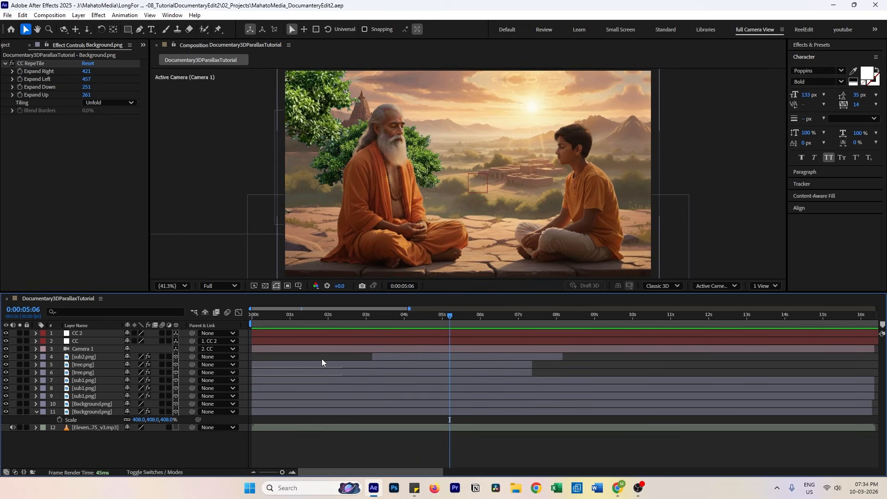
Apply Curves to the upper tree.png and raise its RGB curve slightly, checking the tree at 0:00:04:10
left_click_drag(277, 320, 320, 319)
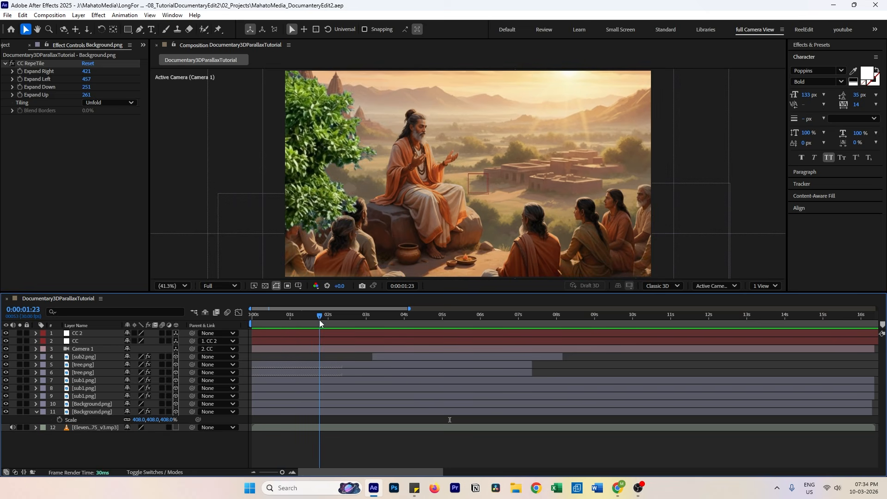
left_click(85, 367)
key("ctrl+space")
type("c")
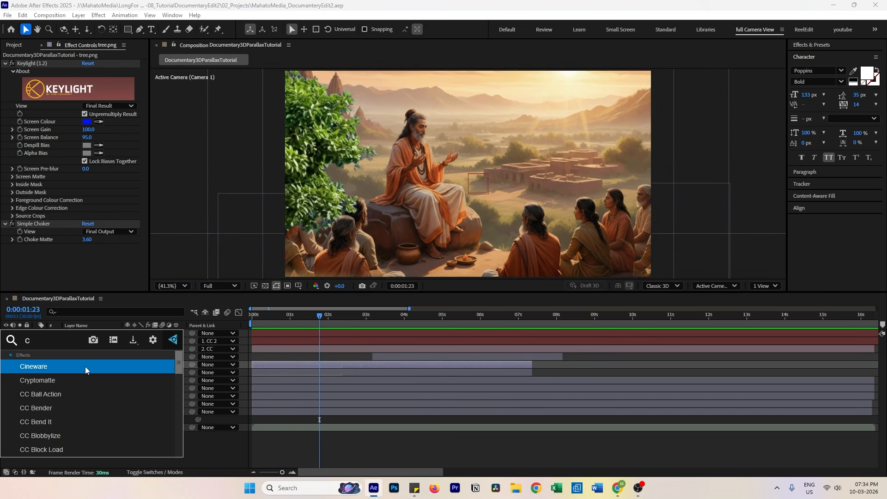
type("urve")
key("Return")
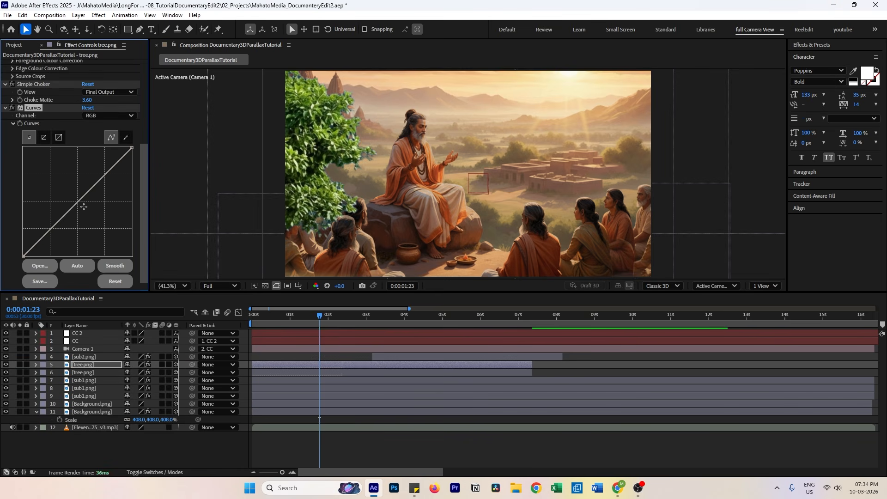
left_click_drag(123, 167, 109, 187)
left_click_drag(318, 319, 417, 318)
left_click_drag(103, 183, 88, 188)
Pull down the Green channel curve on the upper tree.png to mute its foliage
left_click(109, 115)
left_click(100, 144)
left_click_drag(78, 201, 78, 214)
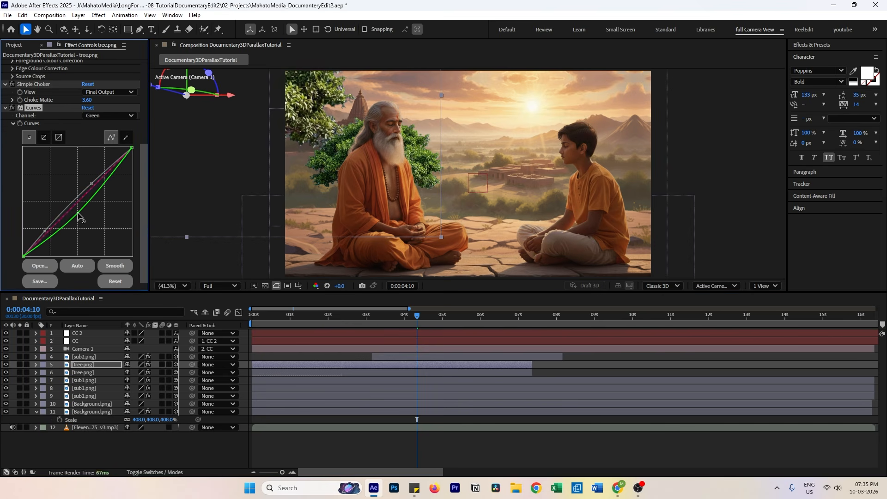
left_click_drag(110, 174, 120, 185)
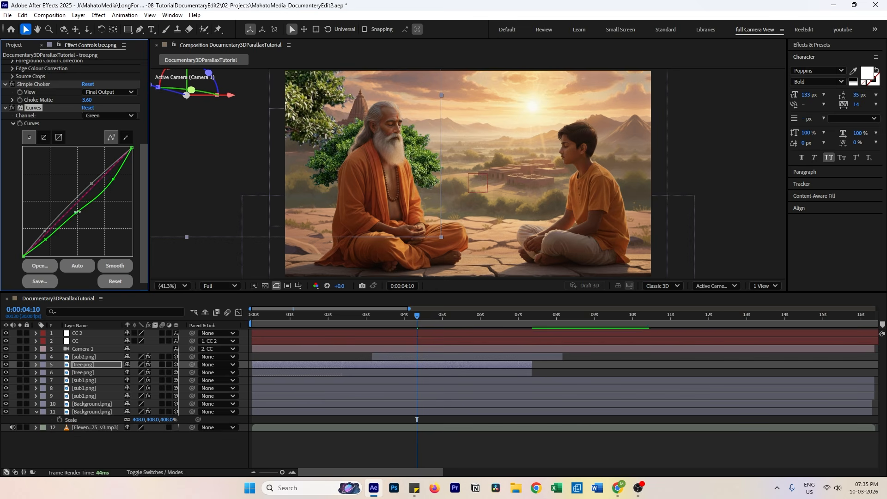
left_click_drag(84, 214, 76, 215)
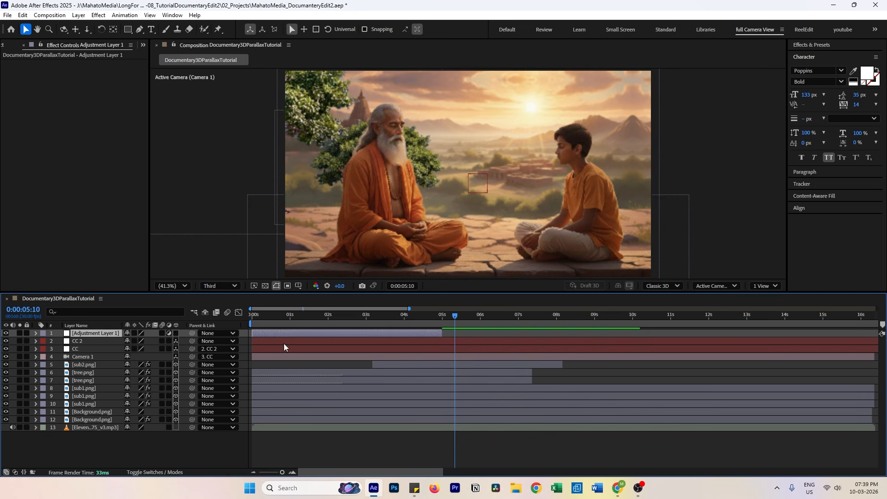
Extend Adjustment Layer 1 to about 13.5 seconds and apply the Fill effect to it
left_click_drag(444, 333, 663, 333)
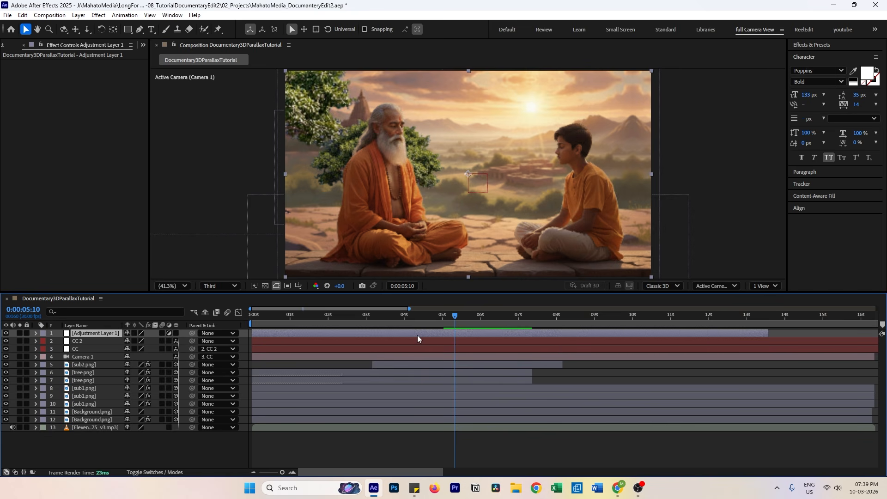
key("ctrl+space")
type("f")
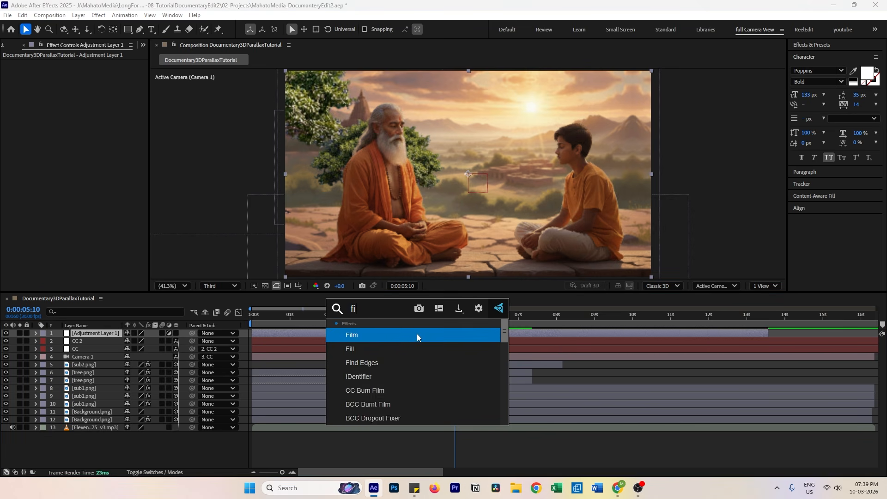
type("il")
key("Return")
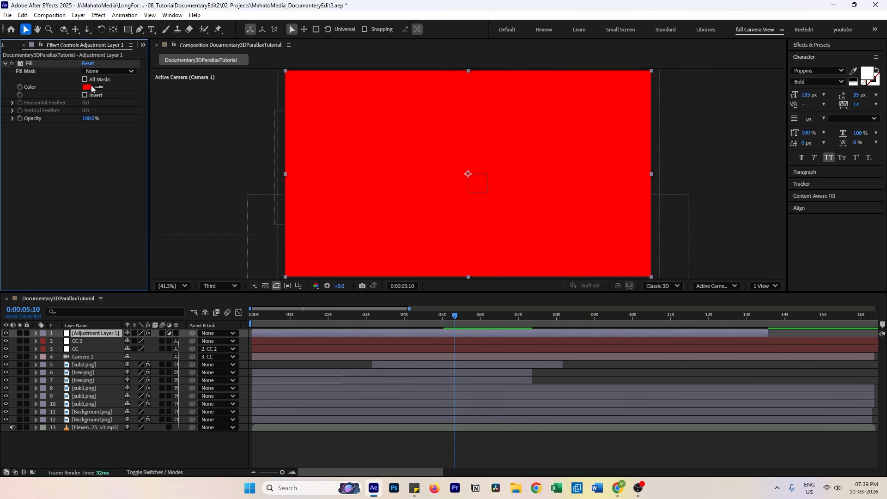
Set the adjustment layer's Fill color to near-black #111111
left_click(92, 87)
left_click_drag(364, 250, 315, 296)
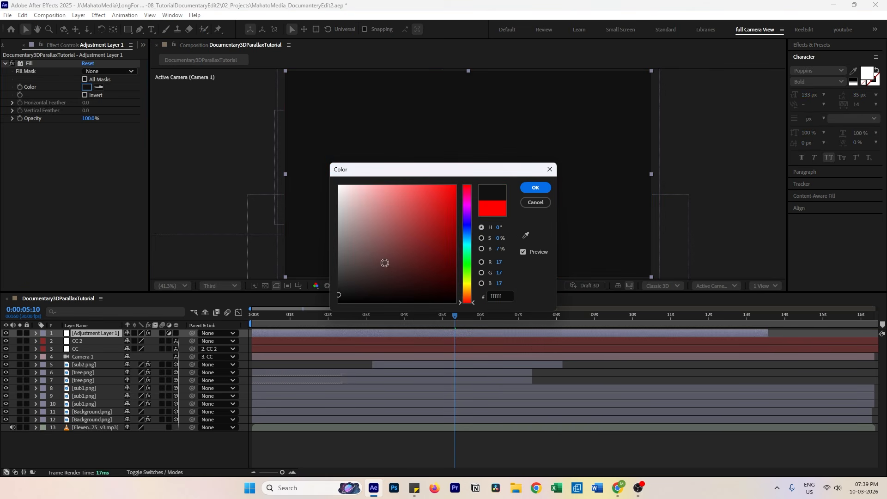
left_click(535, 187)
Draw a large four-point diamond mask on the adjustment layer with the Pen tool
key("g")
left_click(465, 90)
left_click(307, 171)
left_click(461, 263)
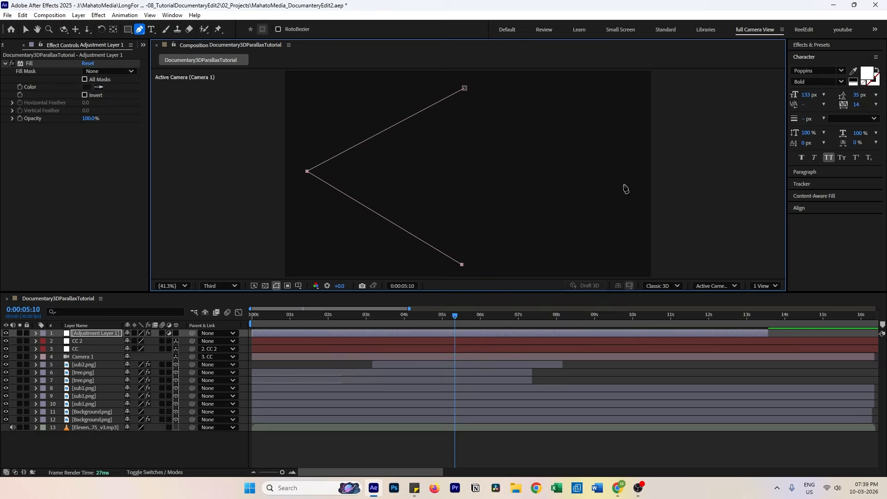
left_click(637, 175)
left_click(465, 90)
Convert the diamond mask's corner points to smooth curves so the path forms a wide oval
left_click(26, 29)
double_click(465, 90)
left_click(139, 29)
left_click(171, 64)
left_click(465, 90)
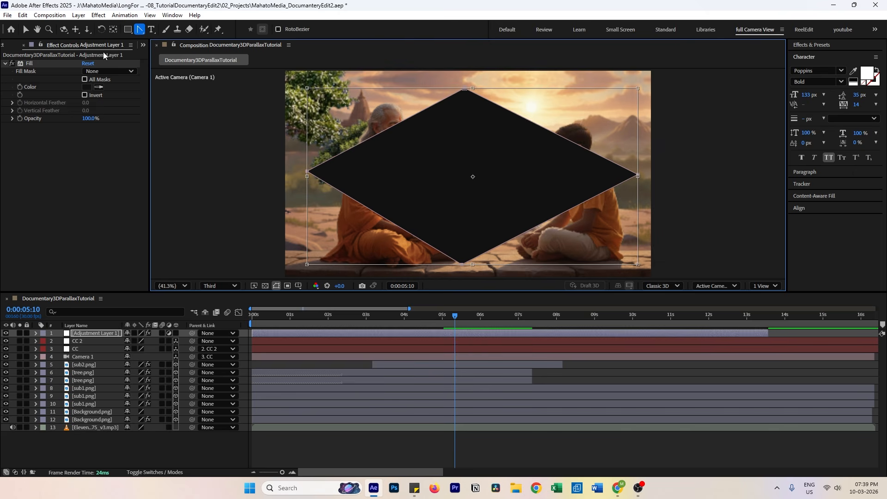
left_click(36, 334)
left_click(44, 349)
left_click(43, 342)
left_click(53, 349)
left_click(84, 357)
left_click(465, 89)
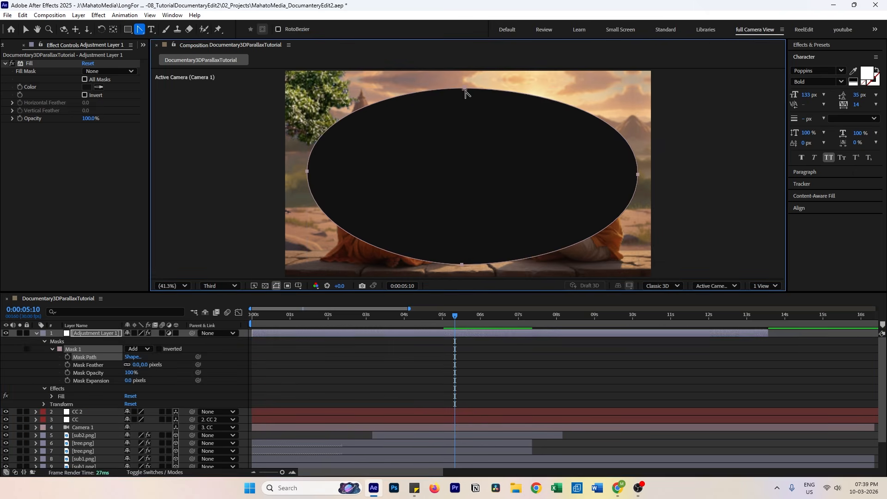
Invert and feather the oval mask into a soft vignette, and rename the adjustment layer Vignatte
left_click(159, 349)
left_click_drag(137, 364, 166, 380)
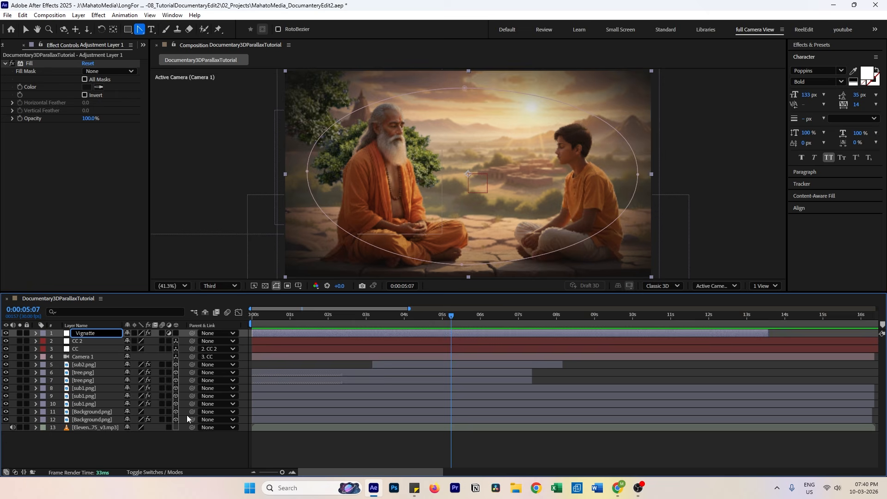
left_click(278, 453)
left_click(296, 333)
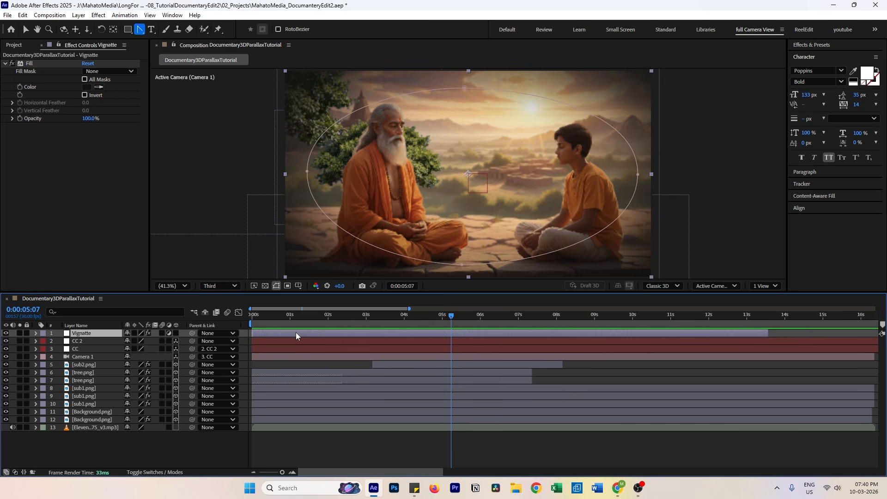
Duplicate the Vignatte adjustment layer and search the effects for "gra" for the copy
key("ctrl+d")
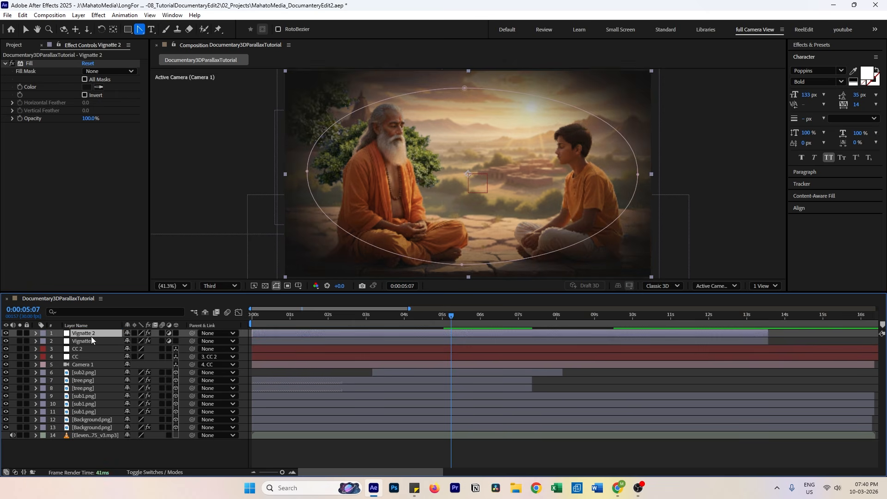
key("ctrl+space")
type("gra")
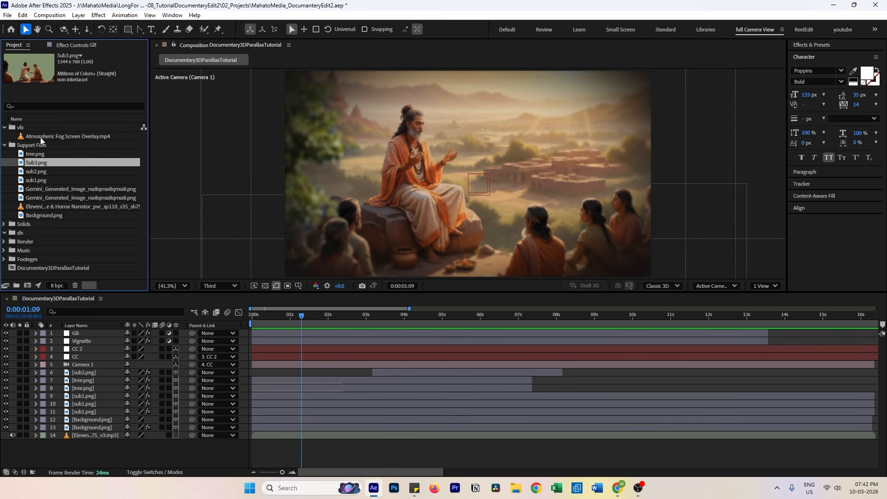
Add Atmospheric Fog Screen Overlay.mp4 directly above the background layers, starting at the composition's beginning, and scale it to 155%
left_click(41, 137)
left_click_drag(74, 289, 67, 416)
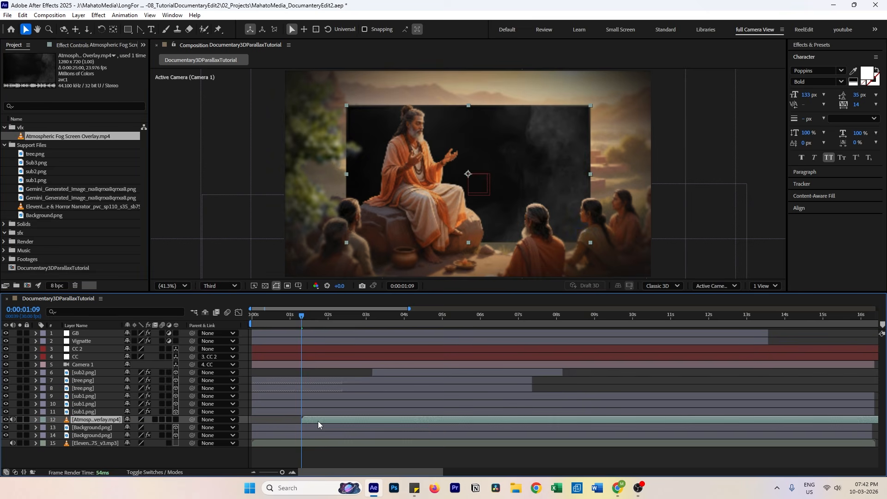
left_click_drag(318, 420, 280, 426)
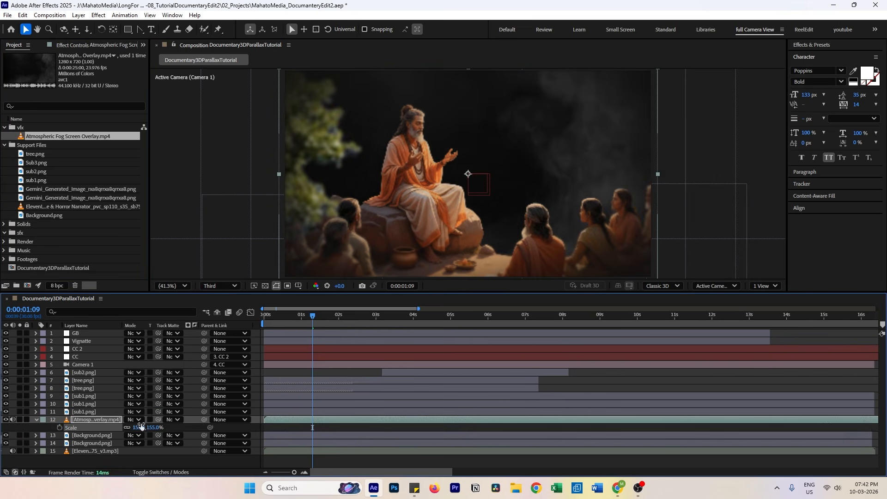
Set the fog overlay layer's blending mode to Screen
left_click(132, 420)
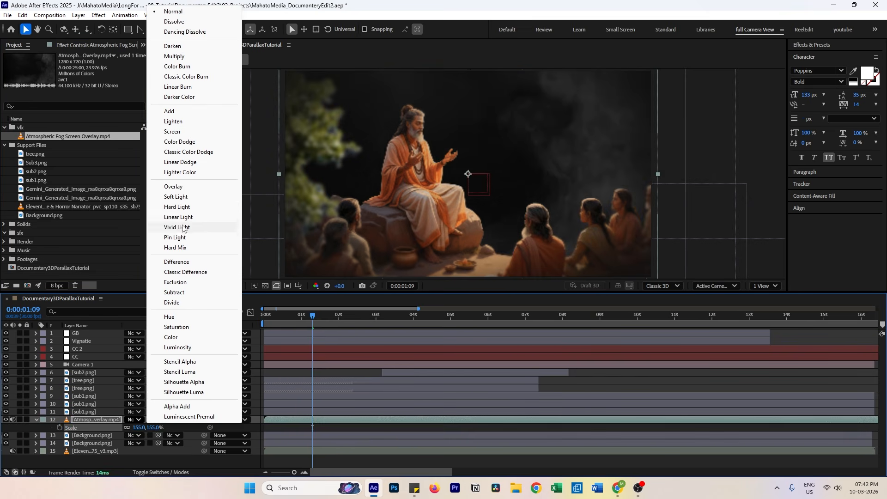
left_click(174, 132)
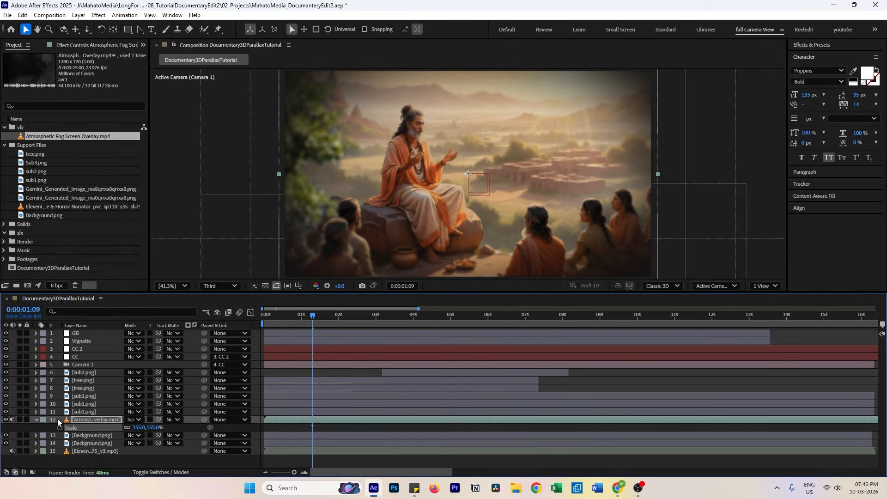
key("s")
Apply Curves to the lowest Background.png layer and pull the RGB curve's highlights and shadows down to darken it
left_click(98, 437)
key("ctrl+space")
type("cur")
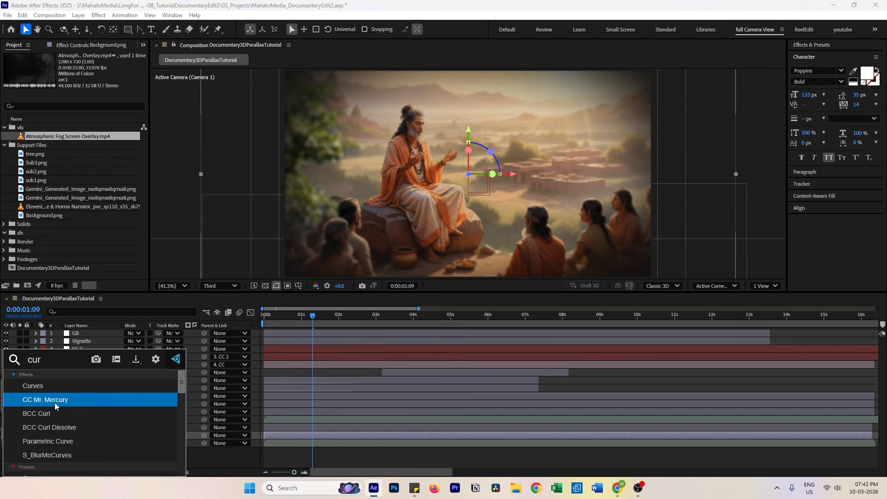
left_click(55, 387)
left_click_drag(57, 223, 57, 240)
left_click_drag(108, 177, 101, 187)
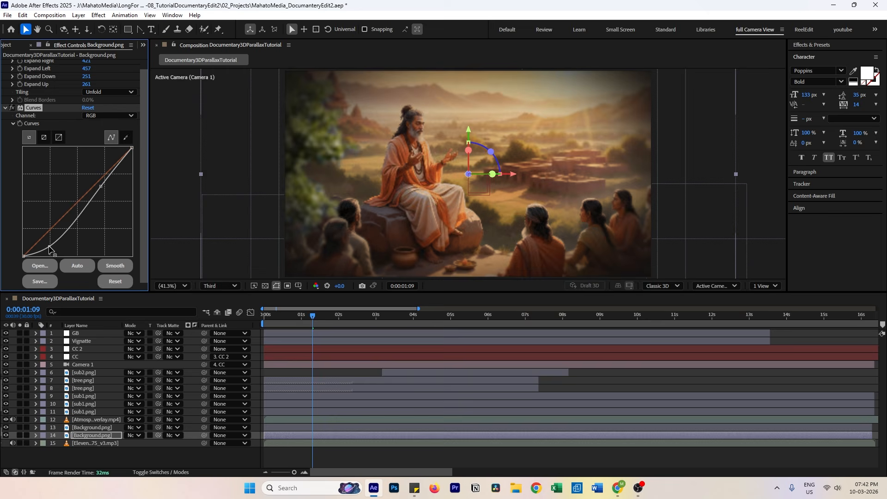
left_click_drag(49, 249, 50, 246)
Shift the fog overlay clip slightly earlier and play the composition from the start to check the fog
key("space")
left_click_drag(407, 325, 262, 318)
key("space")
key("space")
left_click_drag(365, 420, 351, 420)
left_click_drag(362, 316, 240, 318)
key("space")
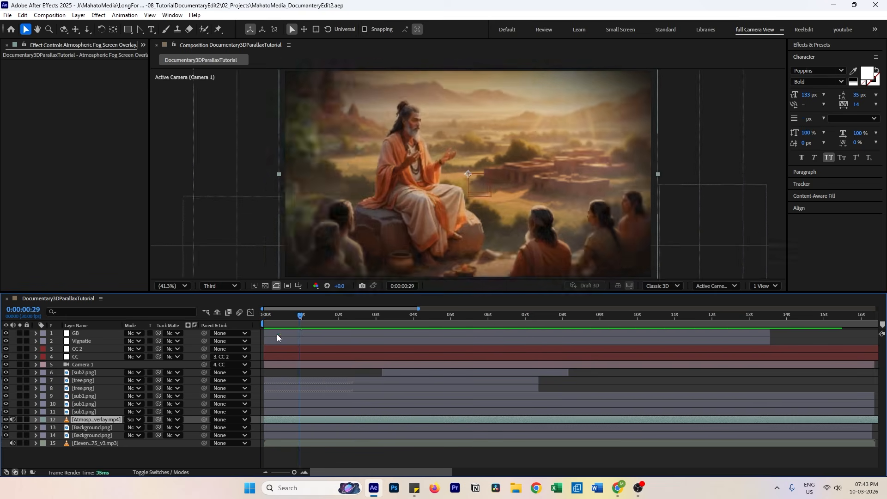
key("space")
Create an adjustment layer with Lumetri Color at Contrast 9 and place it between the CC and Camera 1 layers
right_click(191, 458)
mouse_move(214, 344)
left_click(344, 419)
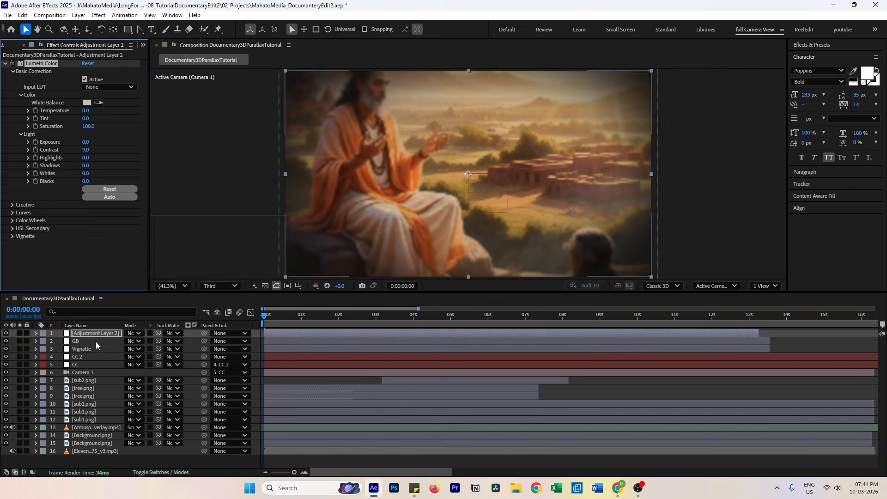
left_click_drag(94, 333, 77, 367)
Set Lumetri Color's Creative adjustments to Faded Film 13 and Vibrance 20 on the adjustment layer
left_click(13, 204)
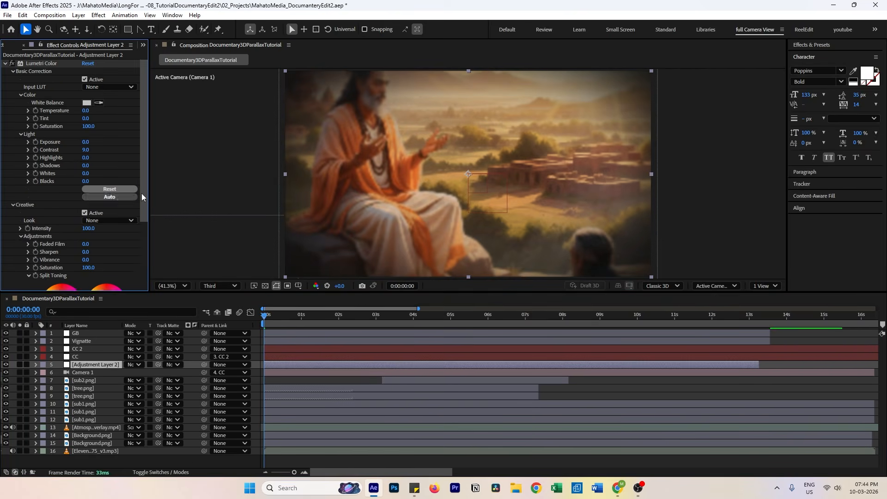
scroll(102, 217, "down", 3)
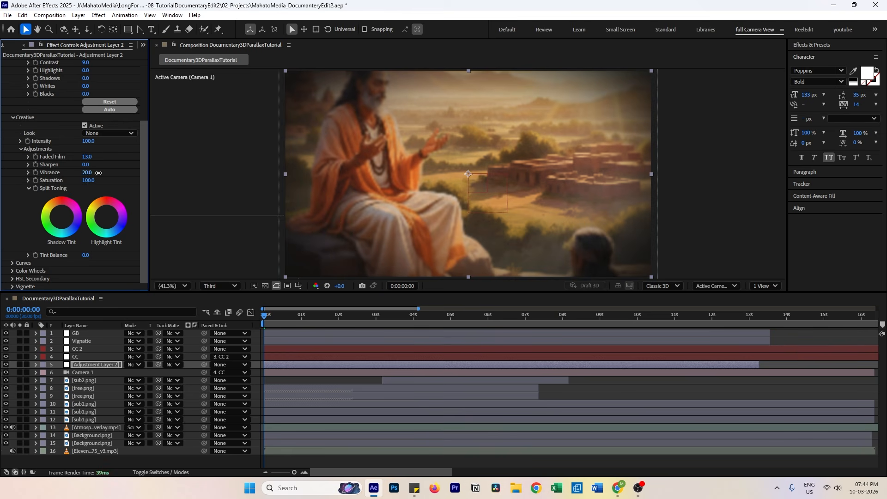
scroll(110, 180, "up", 2)
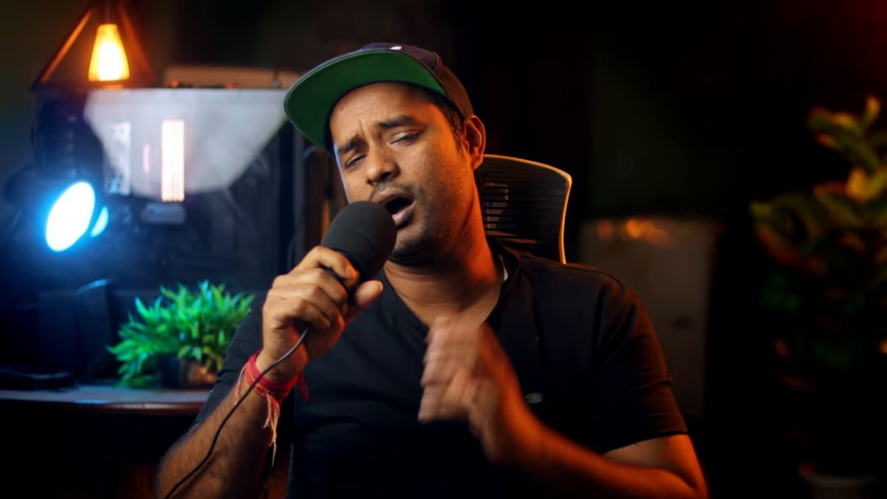